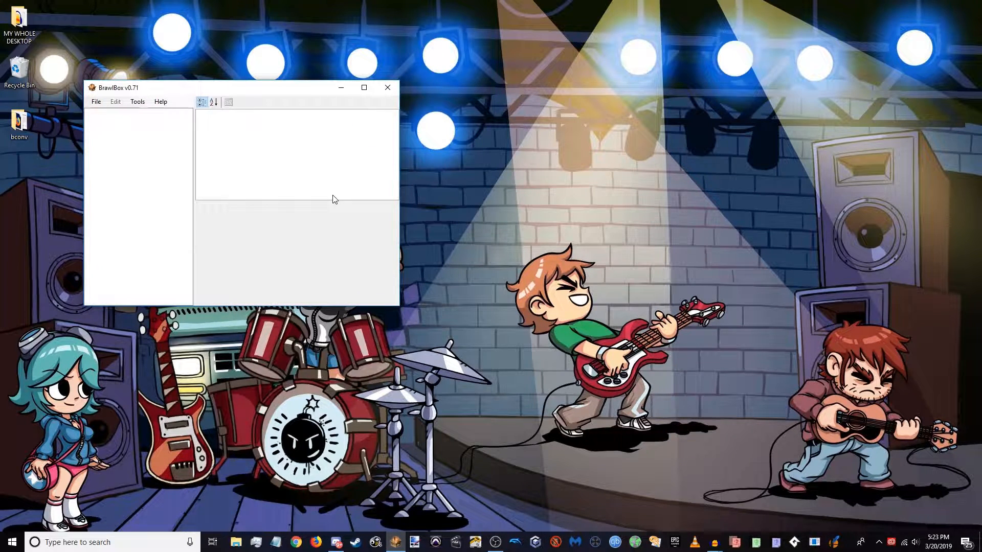
Switch to the Super Mario Party OST - Main Theme project in Audacity, maximize its window and fit the track vertically
drag(397, 308, 407, 316)
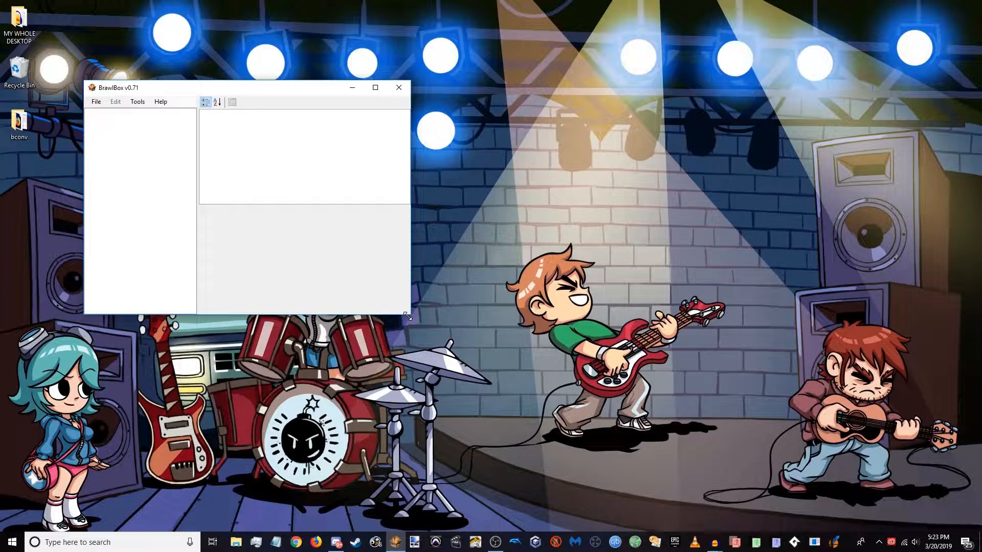
mouse_move(714, 541)
click(737, 499)
drag(333, 142, 622, 142)
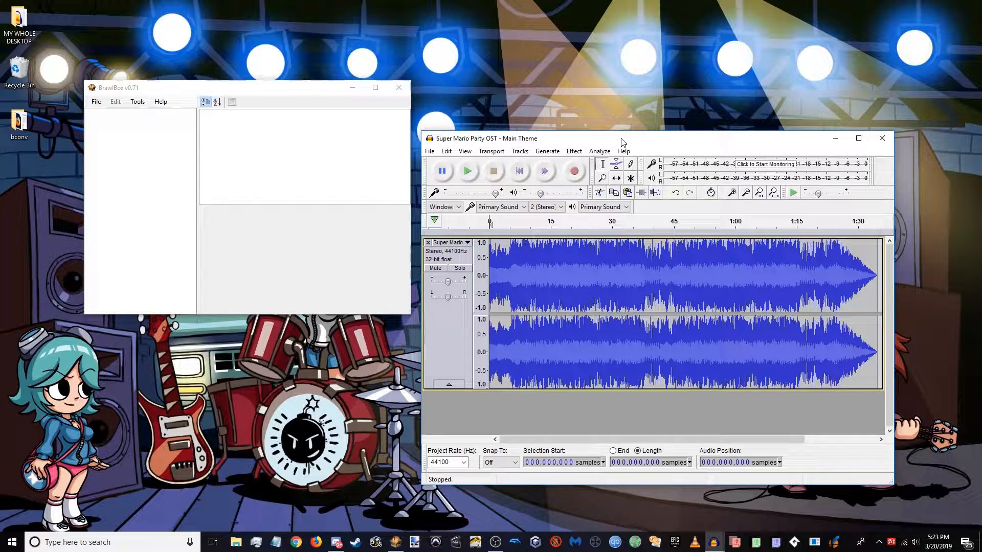
drag(623, 142, 446, 4)
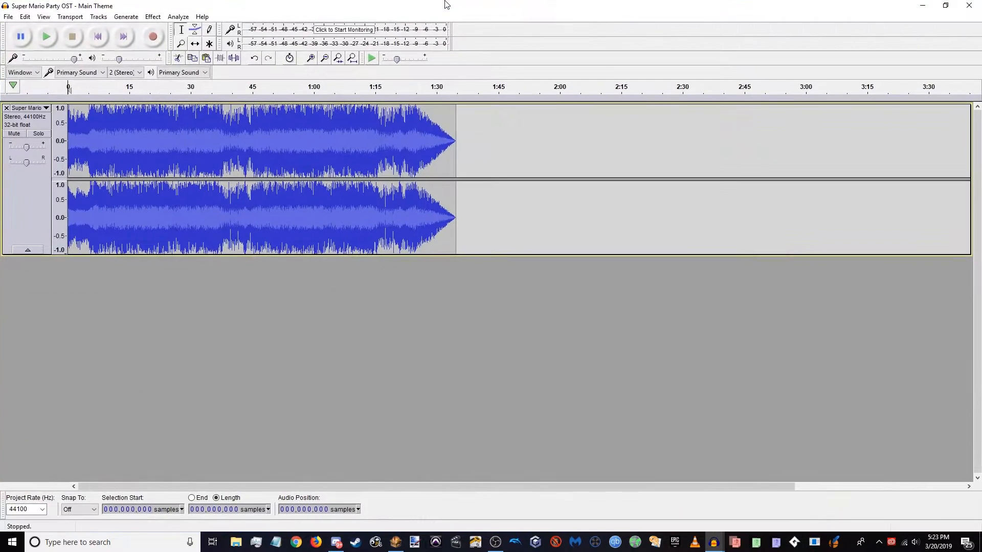
key(ctrl+shift+f)
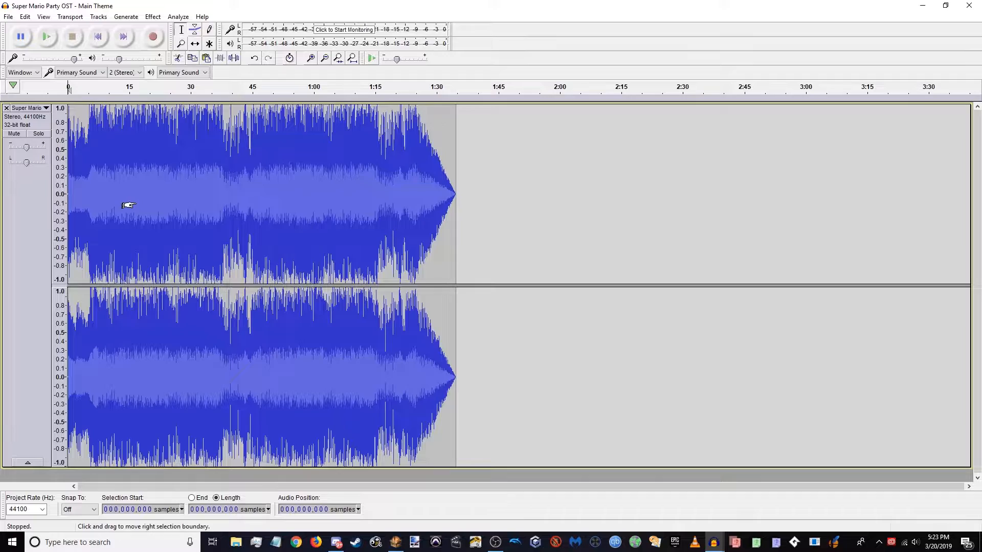
Check the time format choices for the selection start and examine the silence at the beginning of the track
scroll(126, 205, up, 1)
scroll(127, 205, up, 1)
scroll(135, 201, down, 1)
scroll(142, 200, up, 1)
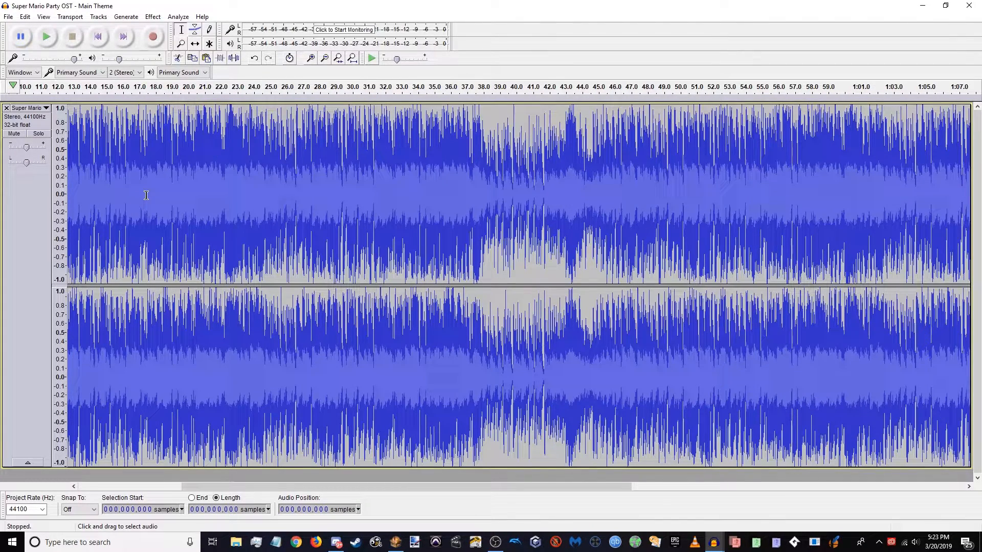
click(182, 509)
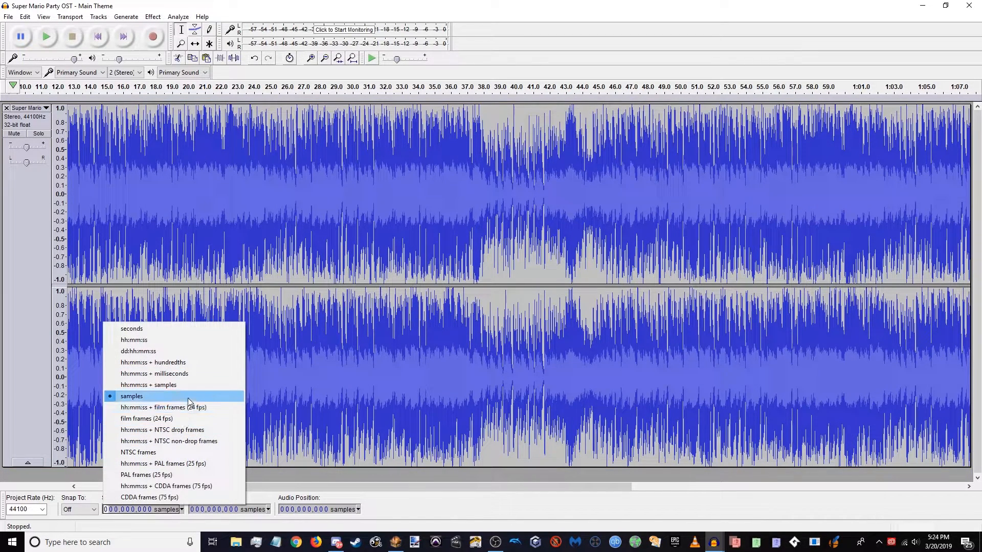
click(396, 349)
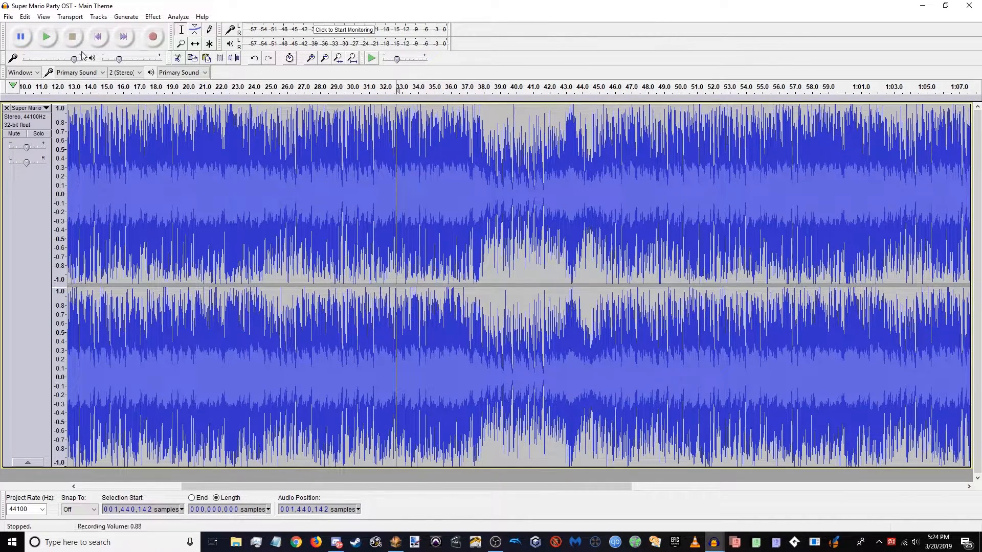
click(97, 37)
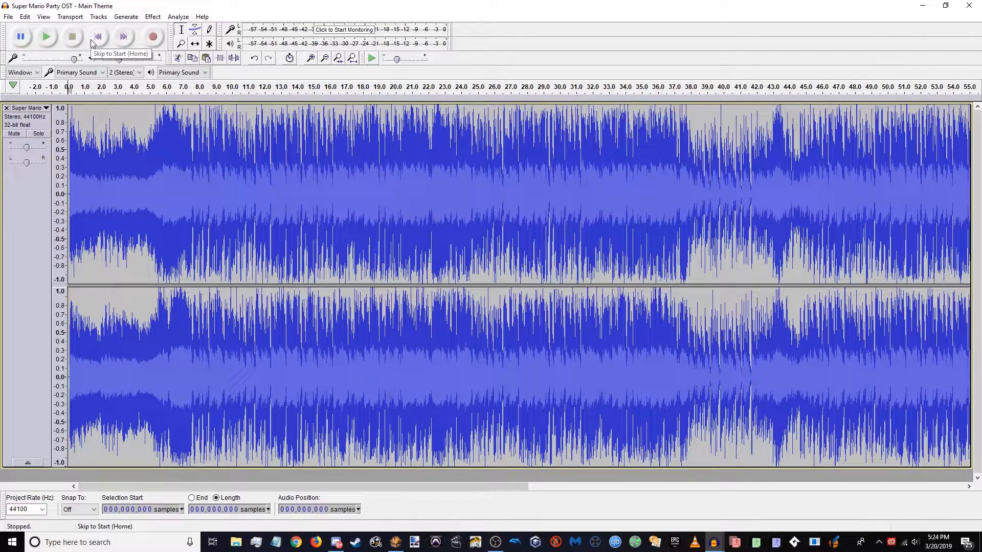
ctrl+scroll(87, 203, up, 7)
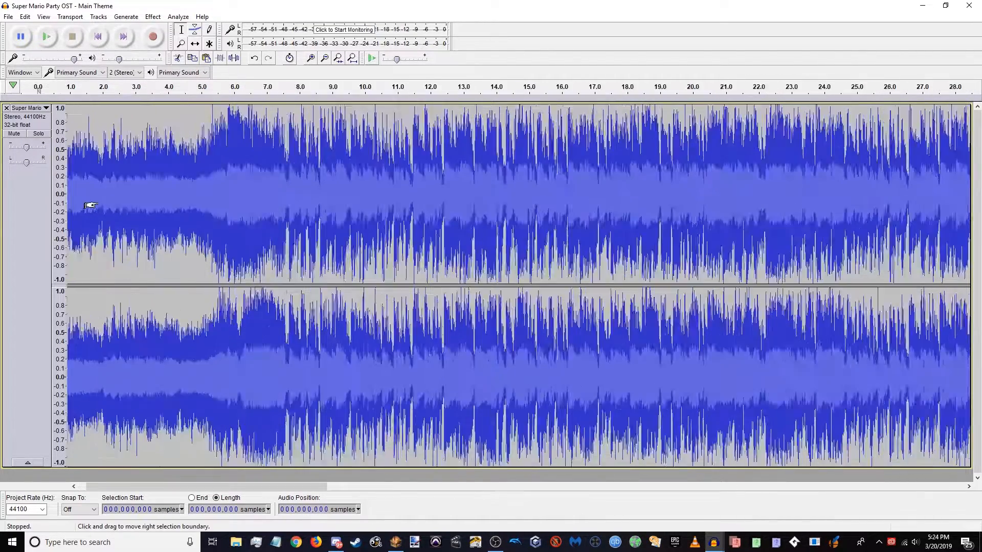
click(96, 32)
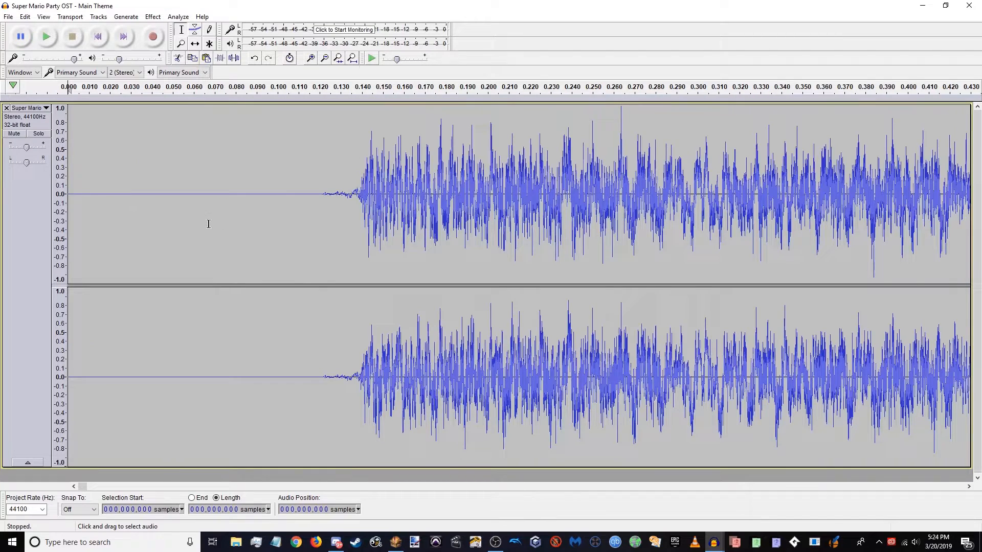
Try deleting about 0.1 seconds of silence from the start of the track and undo the deletion
drag(276, 173, 67, 174)
key(Delete)
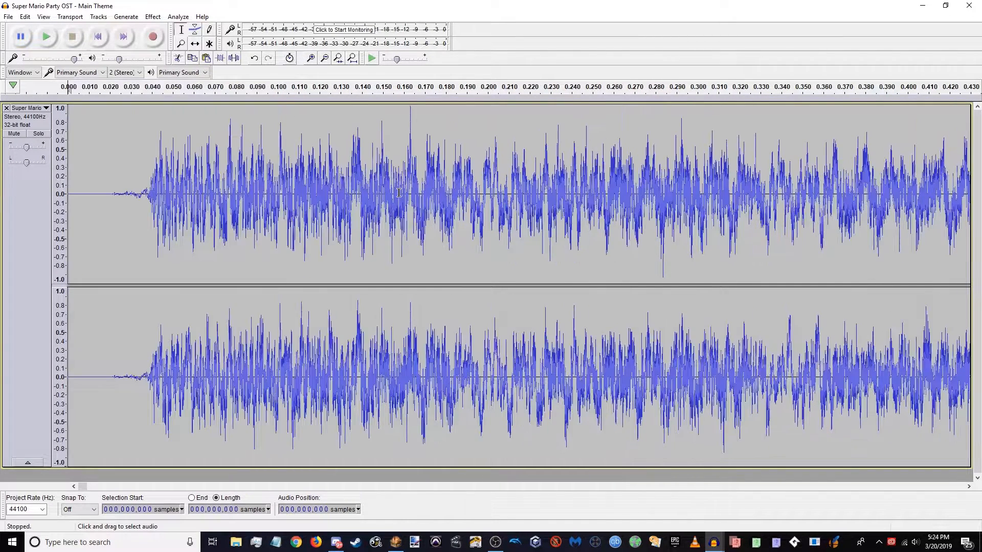
key(ctrl+z)
click(214, 193)
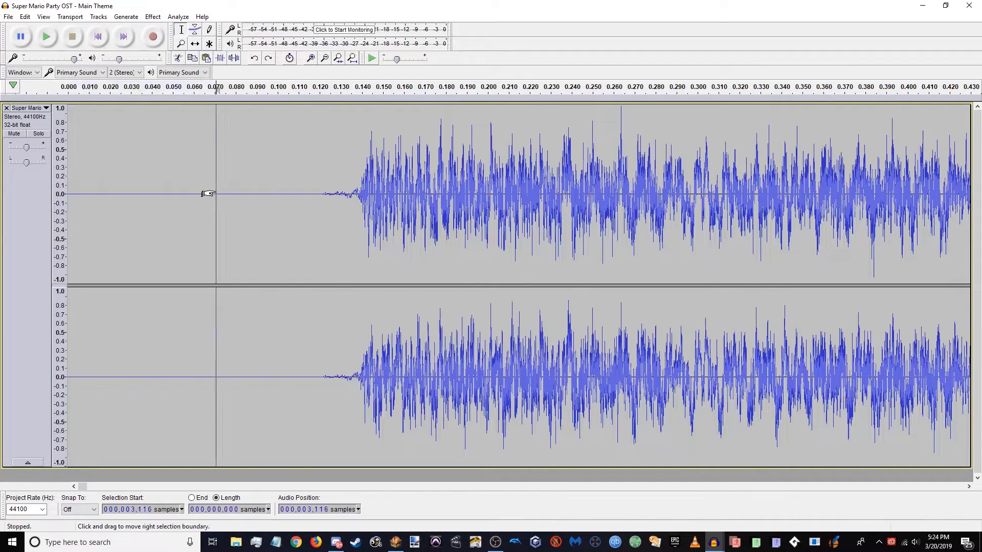
Restore the project window and close the open Super Mario Party OST - Main Theme windows
double_click(236, 6)
drag(237, 6, 457, 153)
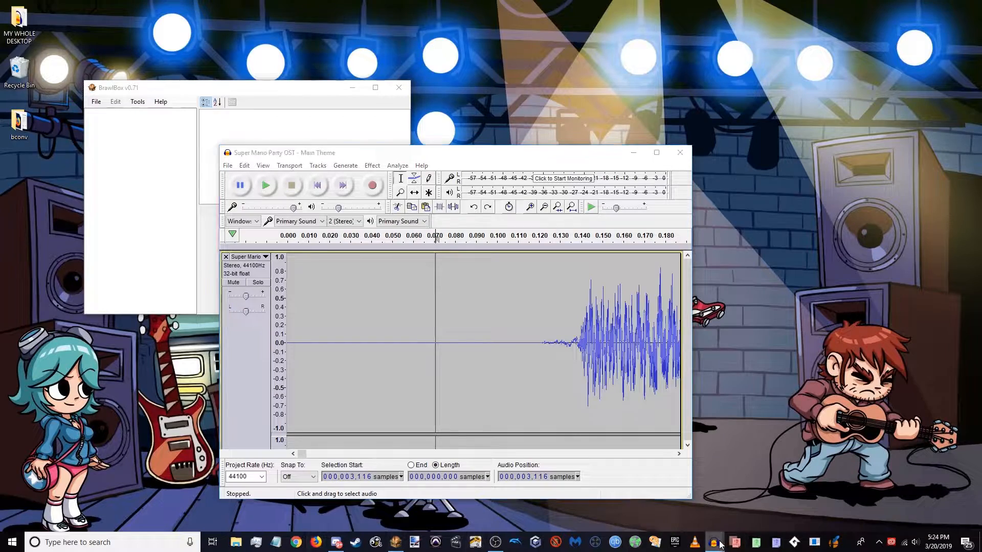
mouse_move(716, 542)
mouse_move(687, 513)
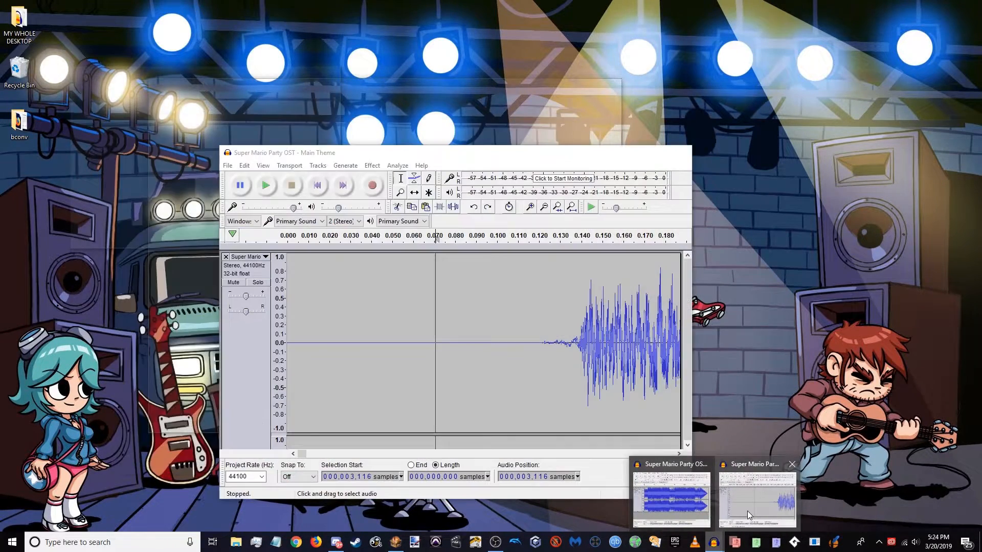
click(747, 511)
drag(555, 156, 472, 181)
mouse_move(715, 541)
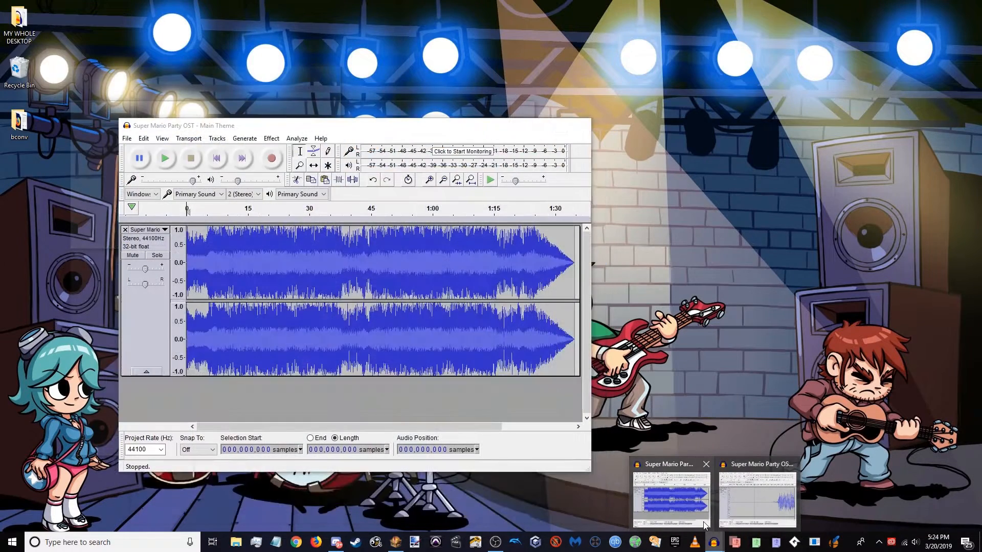
click(751, 517)
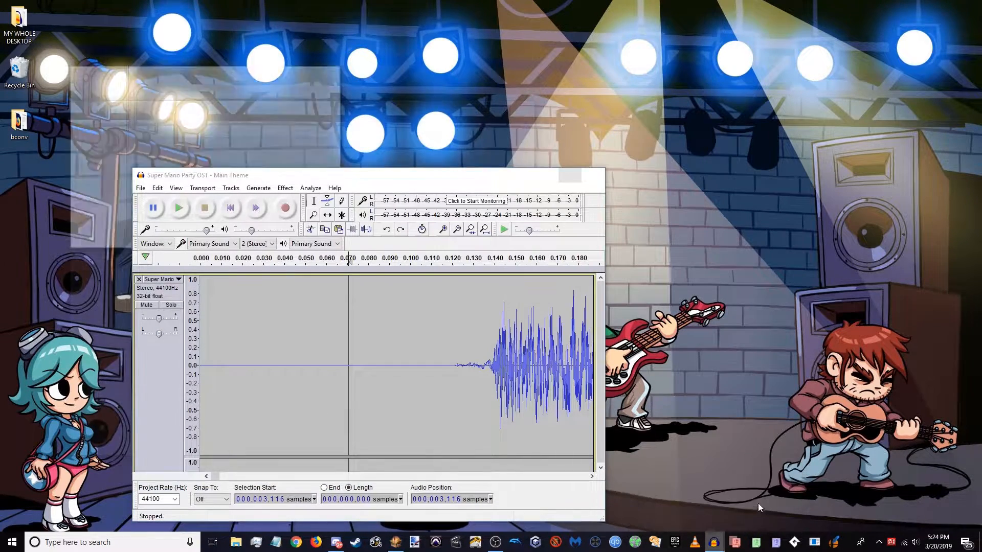
click(594, 175)
click(395, 350)
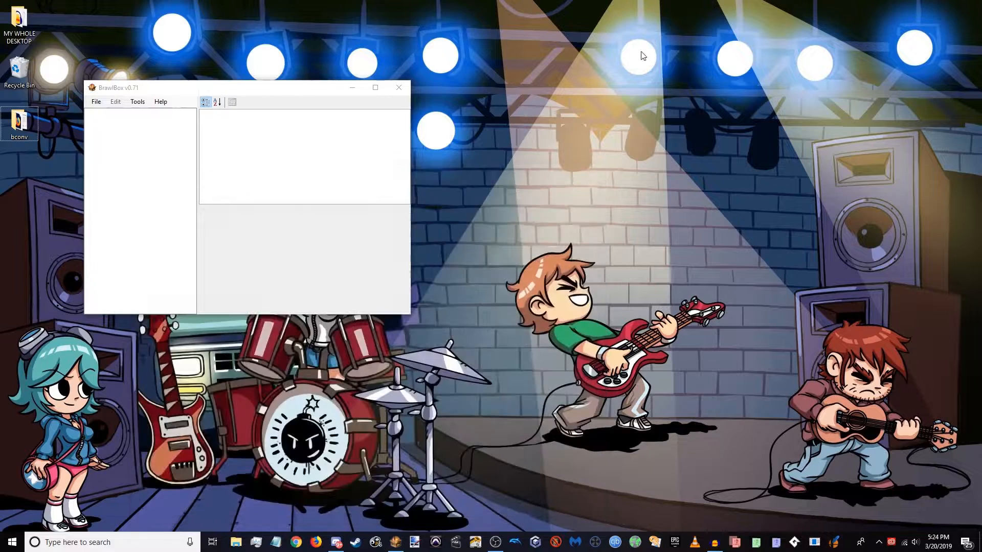
Open the MP3 file George Duke - Dukey Stick in Audacity from the recent files in File Explorer, and close File Explorer
click(238, 540)
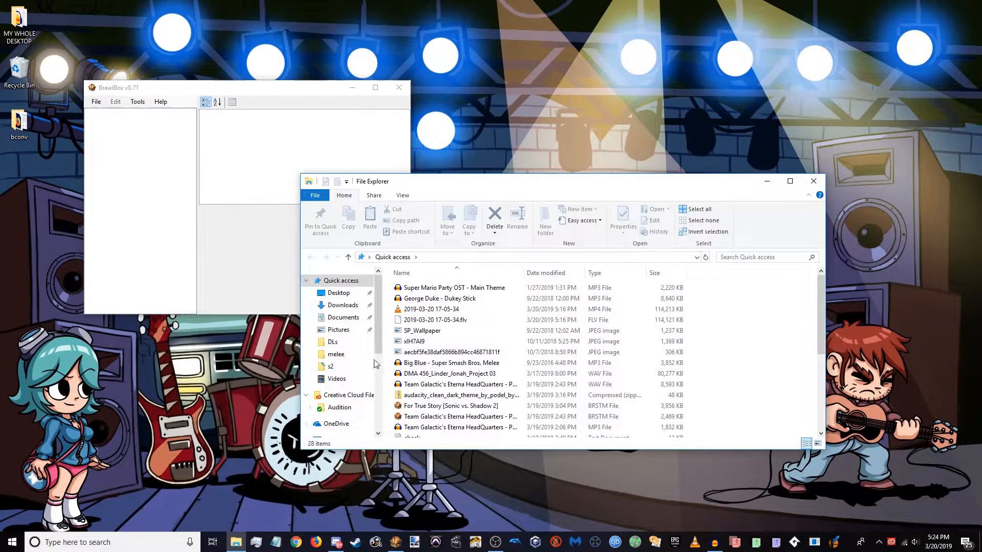
click(434, 299)
click(822, 143)
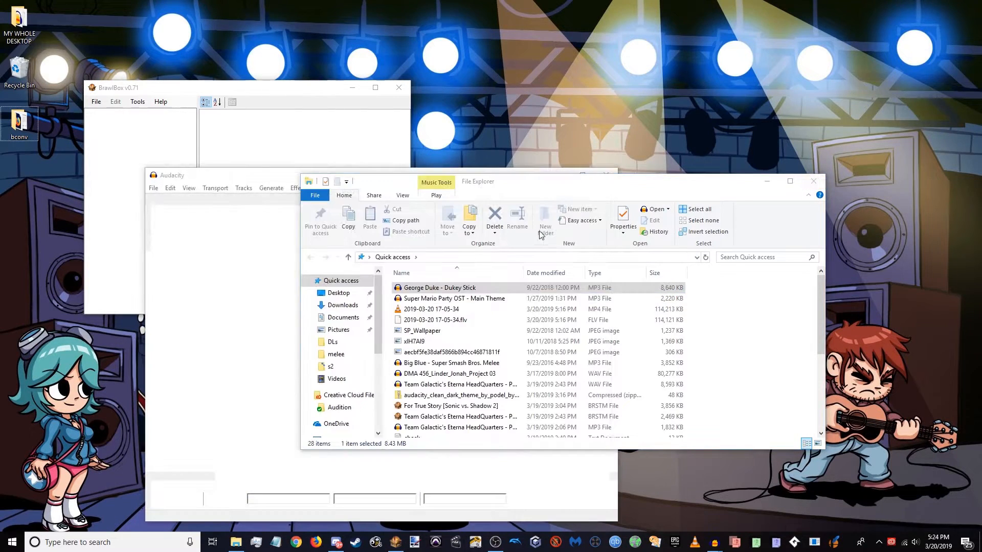
click(813, 181)
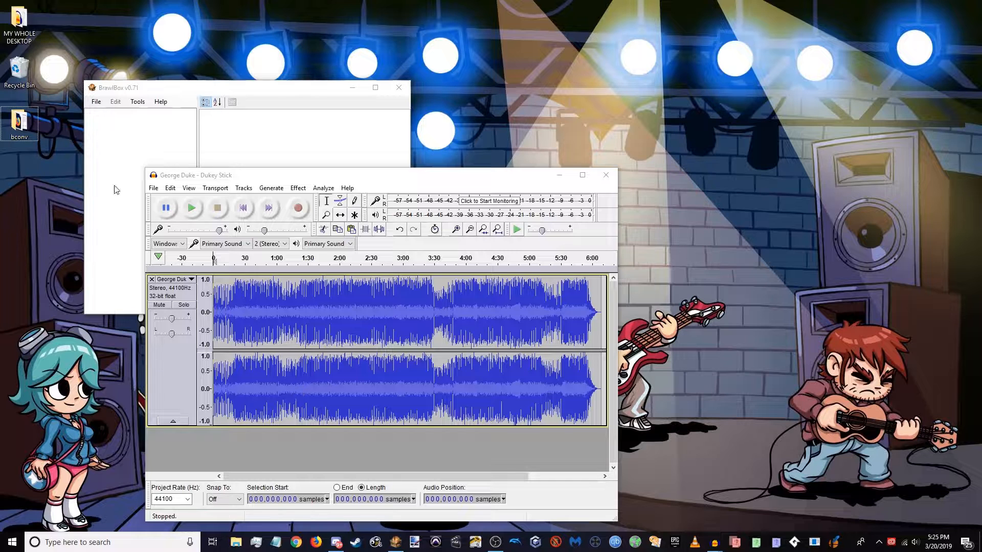
Maximize the George Duke - Dukey Stick window and set the project rate to 32000 Hz
double_click(360, 177)
click(42, 509)
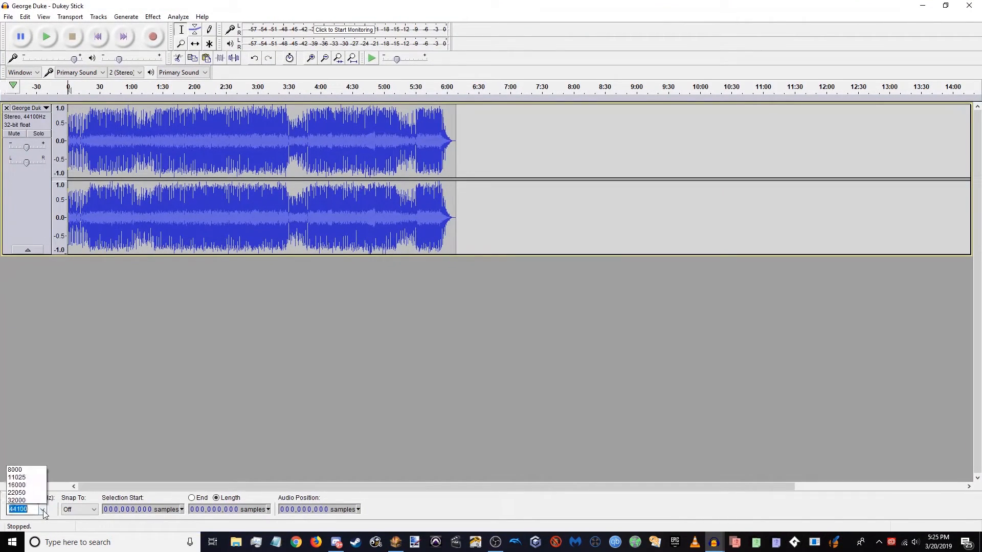
key(Up)
click(44, 513)
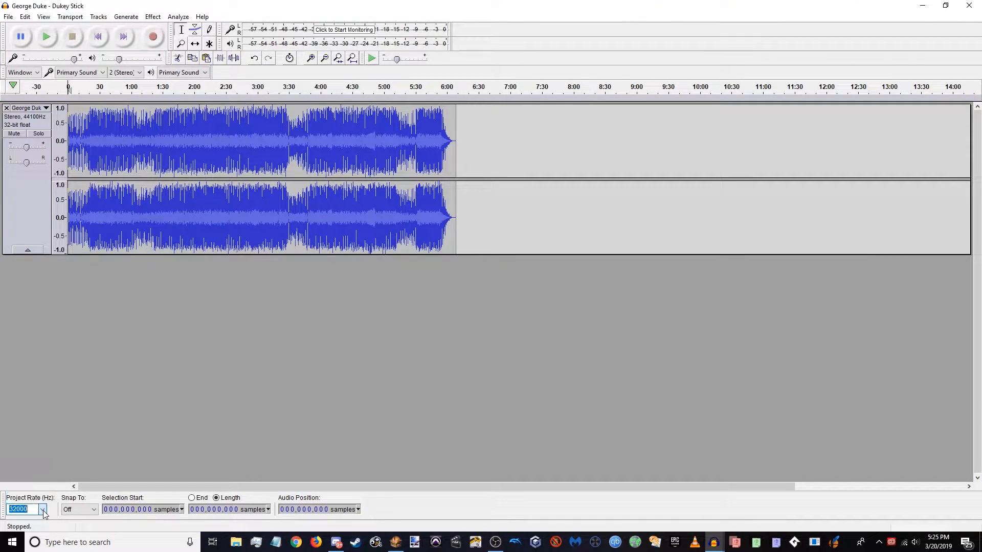
click(122, 348)
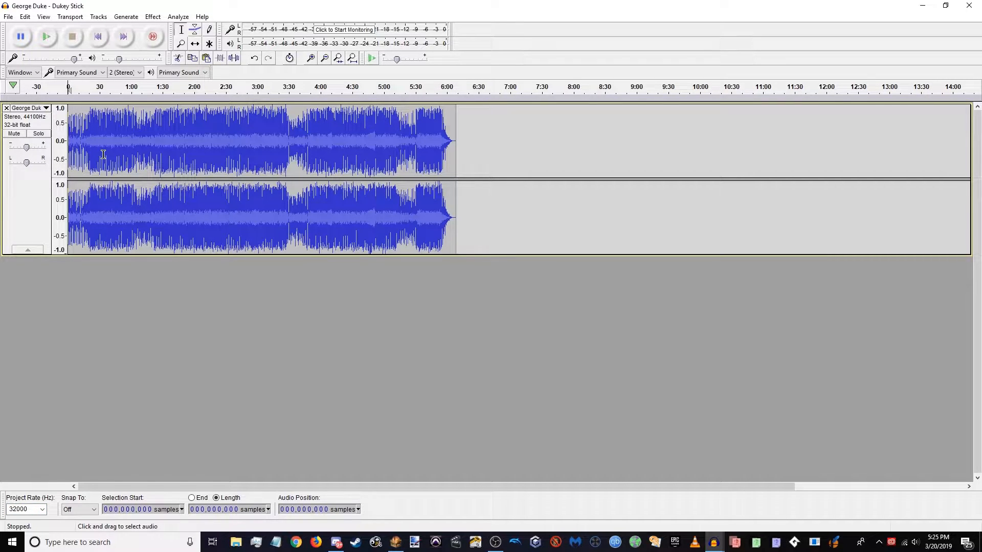
Fit the song's track vertically and examine its waveform, first close up at the beginning and over its full length
key(ctrl+shift+f)
key(ctrl+1)
key(ctrl+1)
key(ctrl+1)
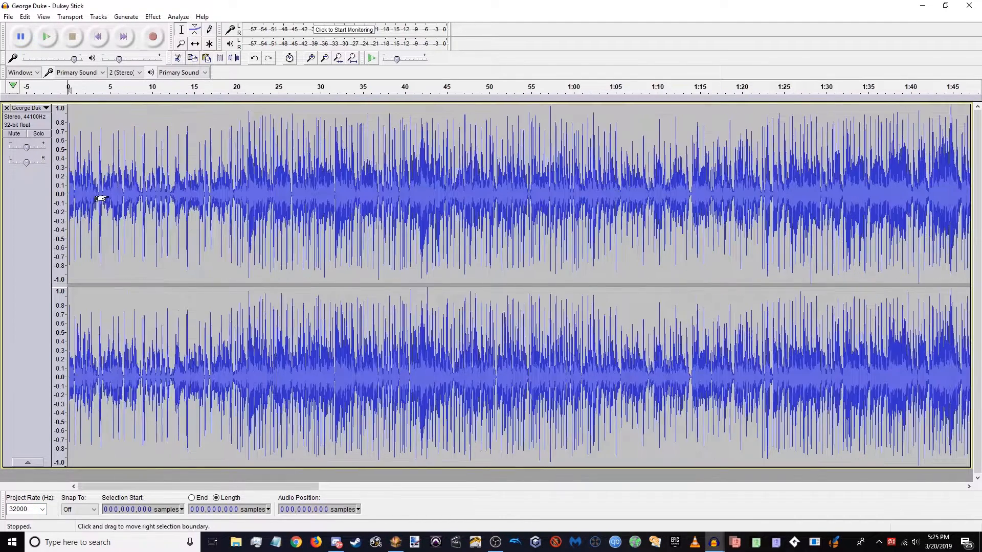
key(ctrl+1)
key(ctrl+1)
key(ctrl+1)
key(ctrl+1)
key(ctrl+1)
scroll(111, 206, right, 1)
click(135, 208)
key(ctrl+3)
key(ctrl+3)
key(ctrl+3)
key(ctrl+3)
key(ctrl+3)
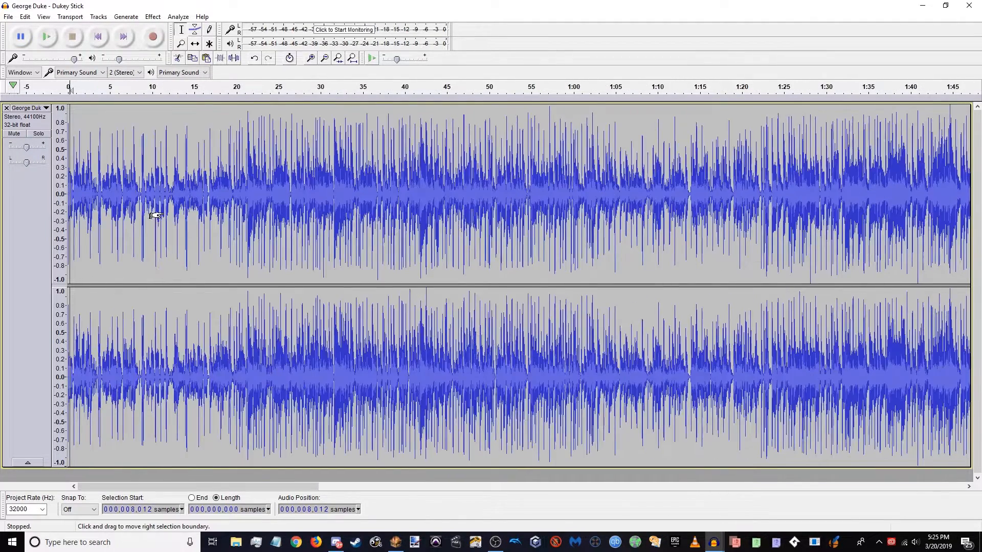
key(ctrl+3)
key(ctrl+3)
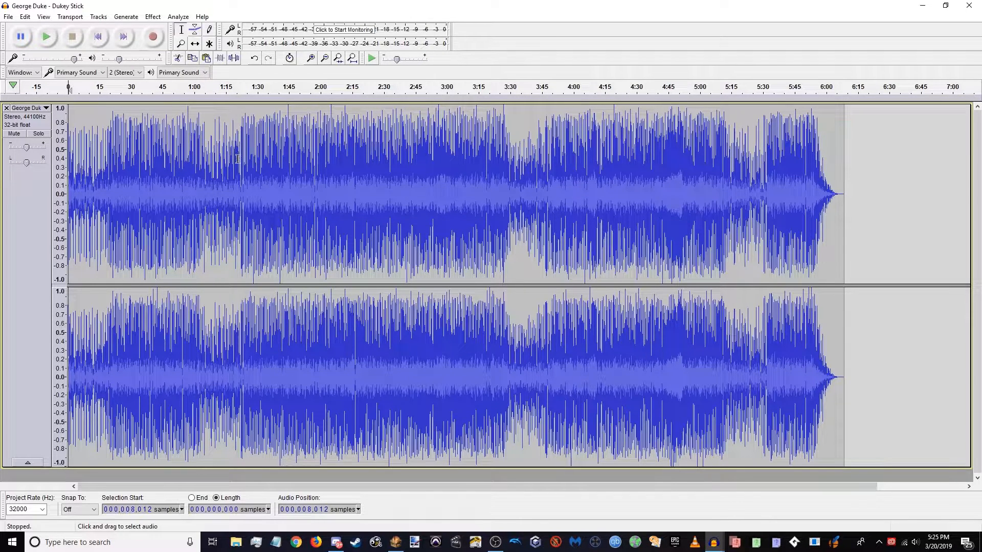
Compare the song's quieter passages near 1:10, 3:35 and 5:20, and the spans from its start to 3:50 and to its end
drag(203, 162, 243, 164)
drag(508, 153, 545, 154)
drag(723, 152, 760, 155)
click(795, 161)
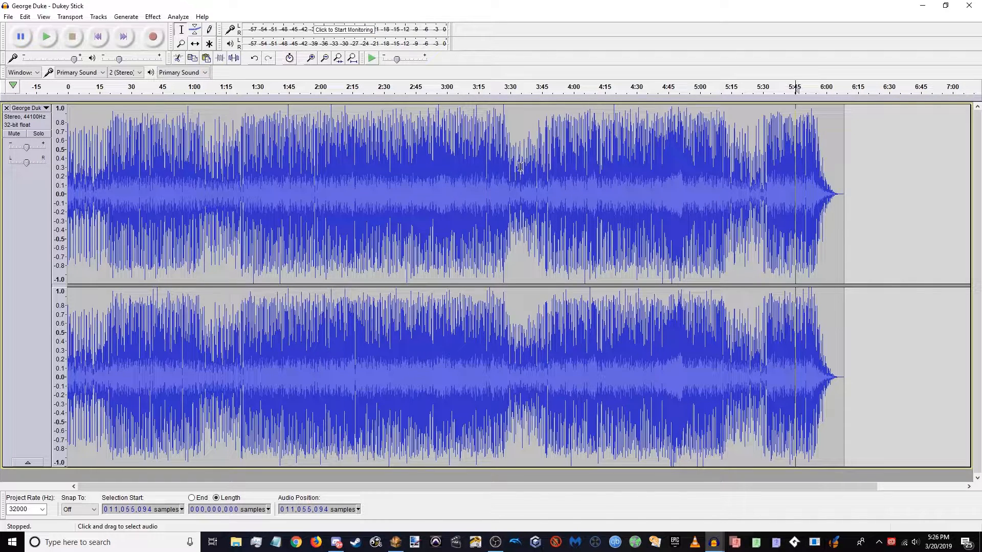
drag(520, 166, 93, 216)
drag(552, 148, 64, 201)
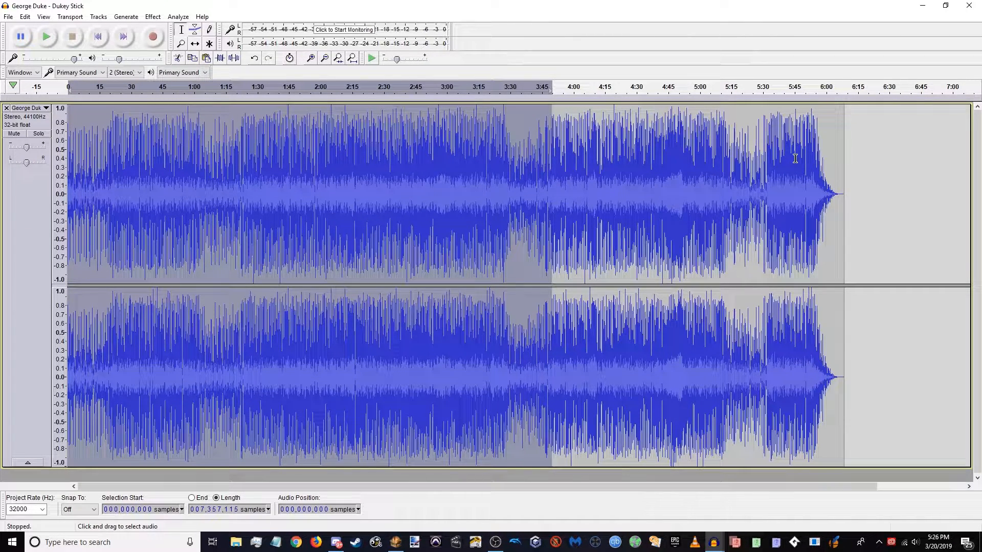
drag(839, 176, 17, 217)
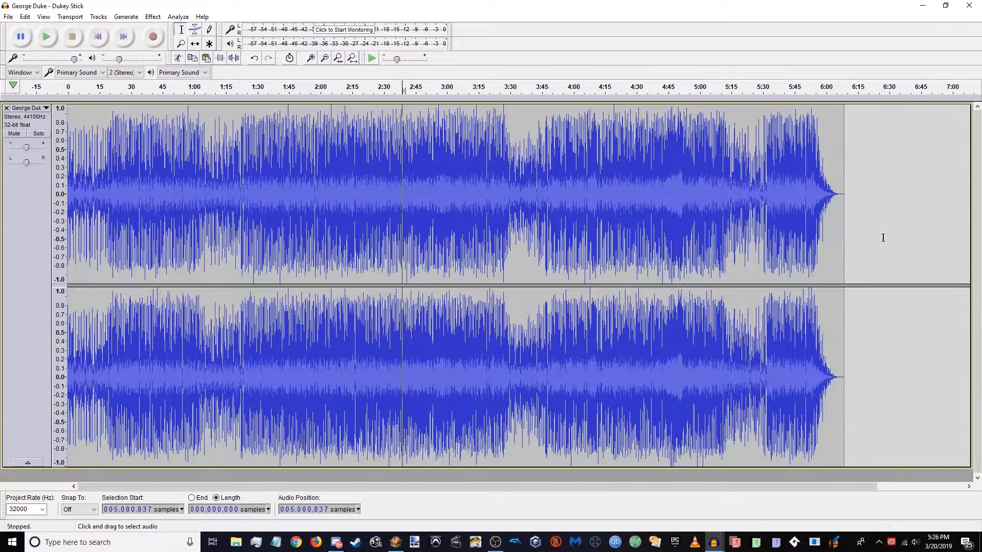
Play the song from about 5:28 and stop with the cursor where the loud section returns, at about 5:31.9
click(795, 184)
click(770, 162)
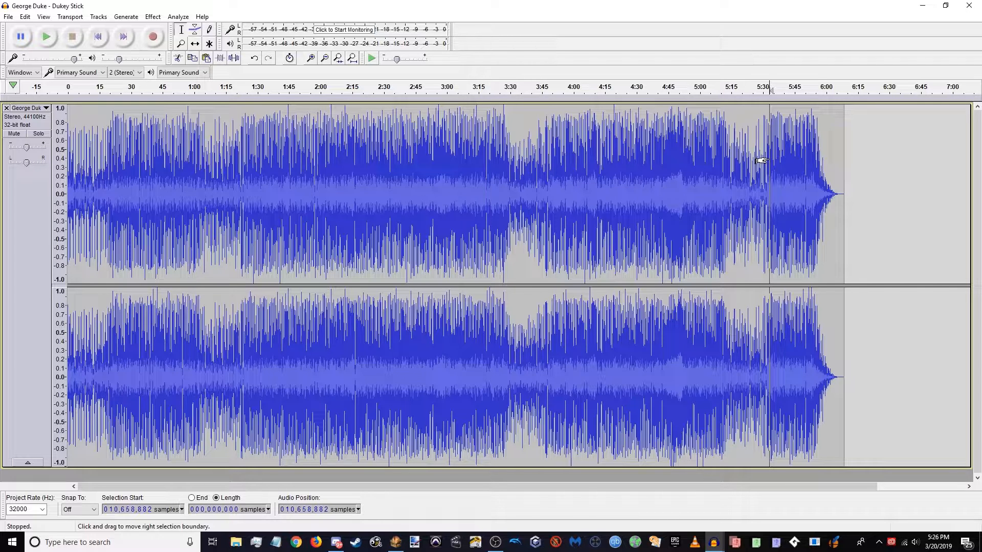
click(760, 160)
key(space)
scroll(807, 216, up, 5)
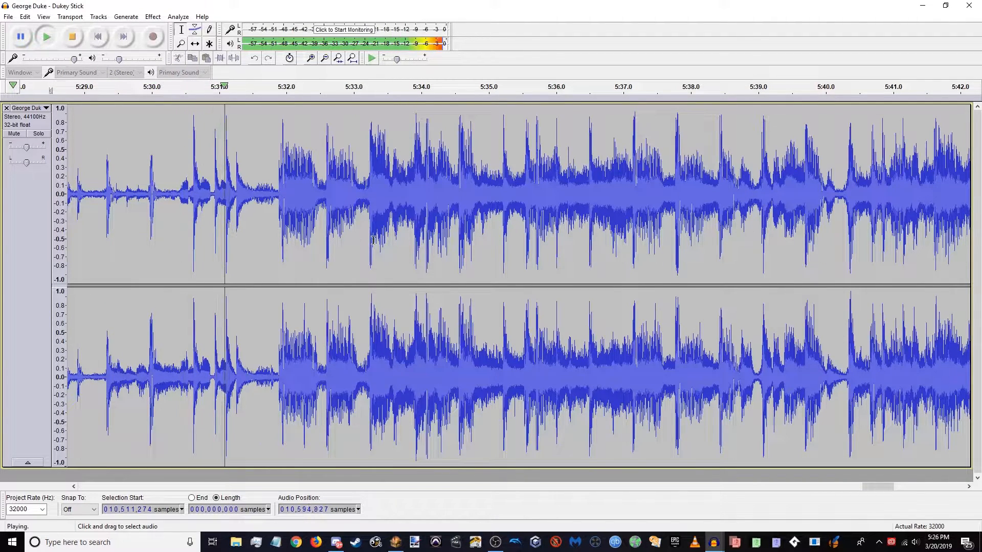
key(x)
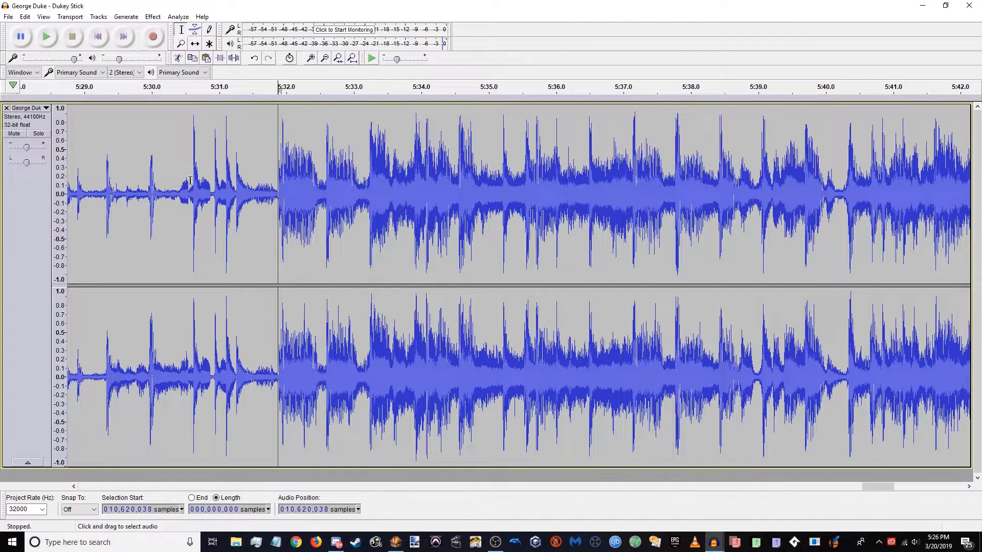
Place the cursor exactly on the waveform's zero crossing at the start of the loud section, at sample 10,620,521
scroll(277, 193, up, 4)
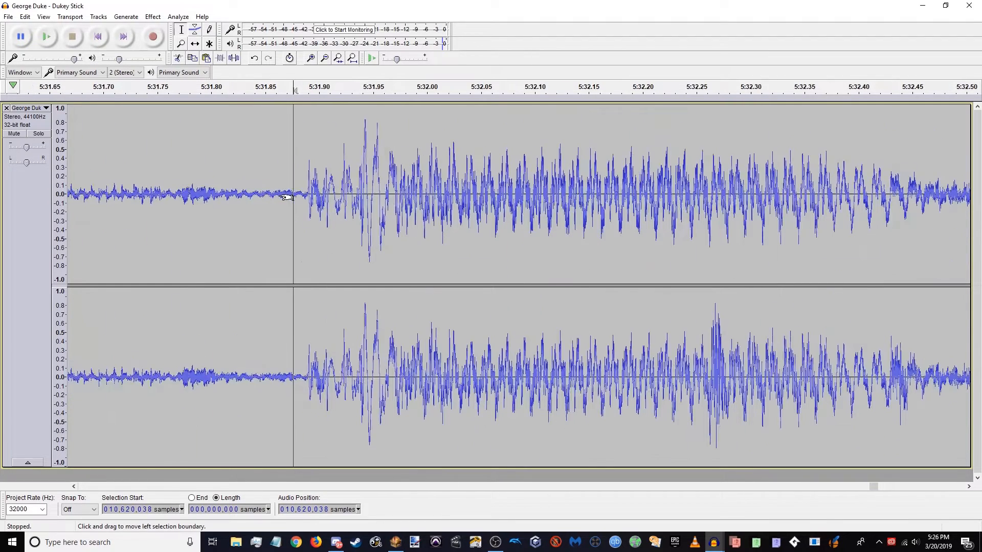
scroll(289, 197, up, 6)
scroll(280, 208, up, 2)
click(324, 194)
click(324, 194)
scroll(673, 204, up, 3)
click(629, 197)
scroll(633, 248, down, 1)
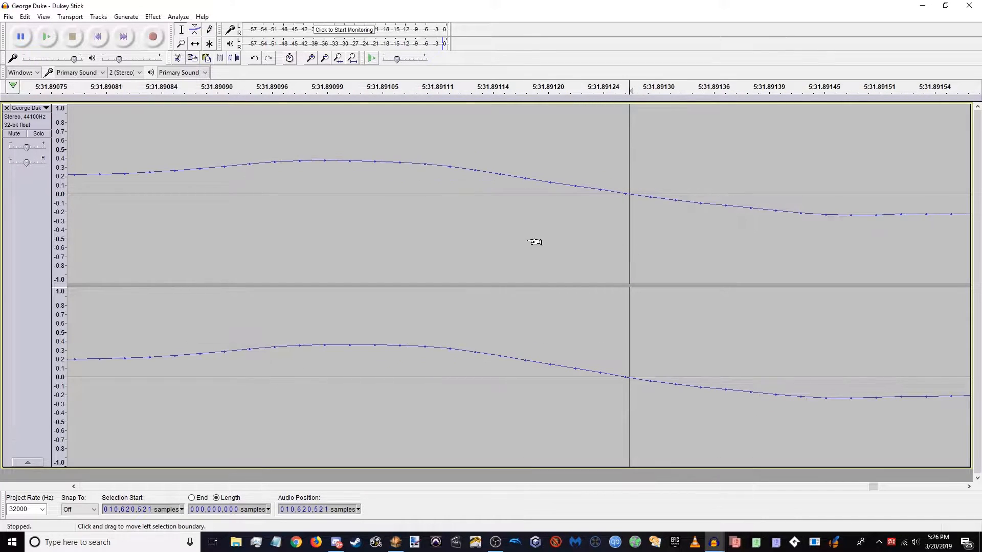
scroll(596, 210, down, 3)
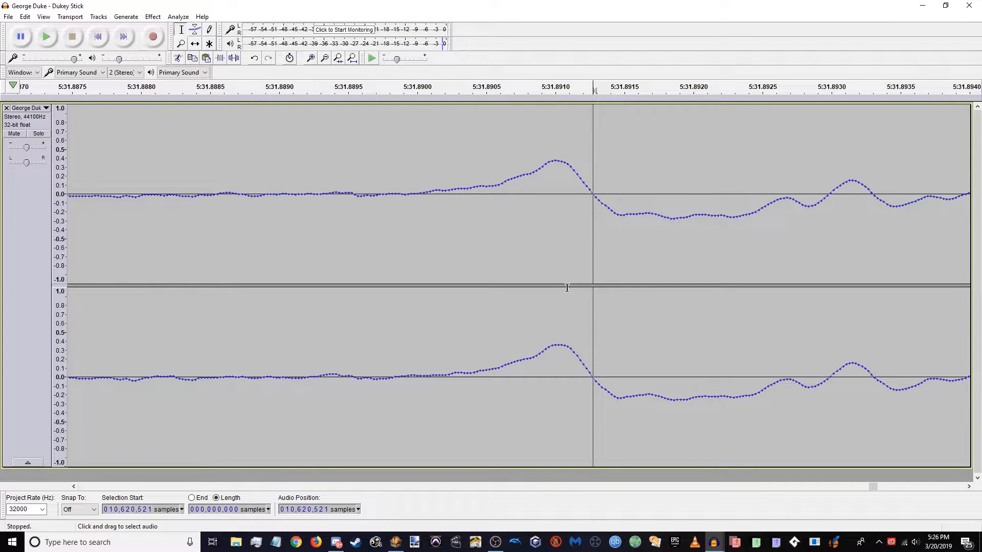
Delete everything from the cursor at sample 10,620,521 to the end of the song
scroll(563, 281, down, 13)
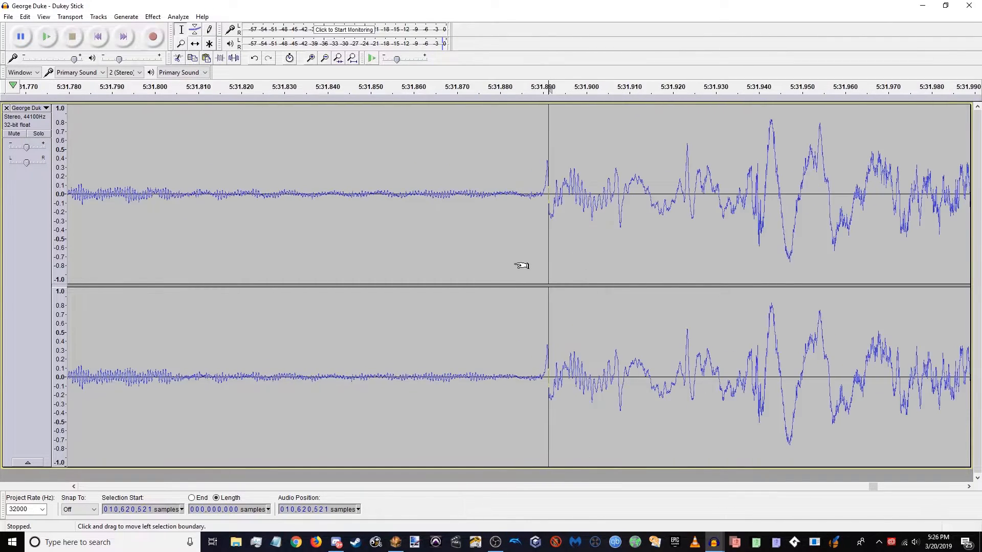
scroll(503, 252, down, 2)
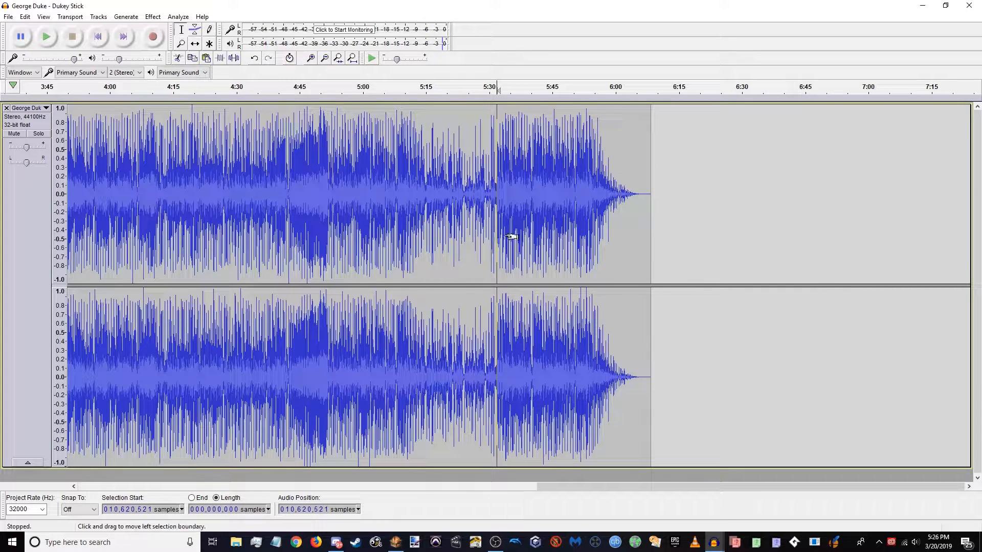
drag(506, 234, 716, 226)
key(Delete)
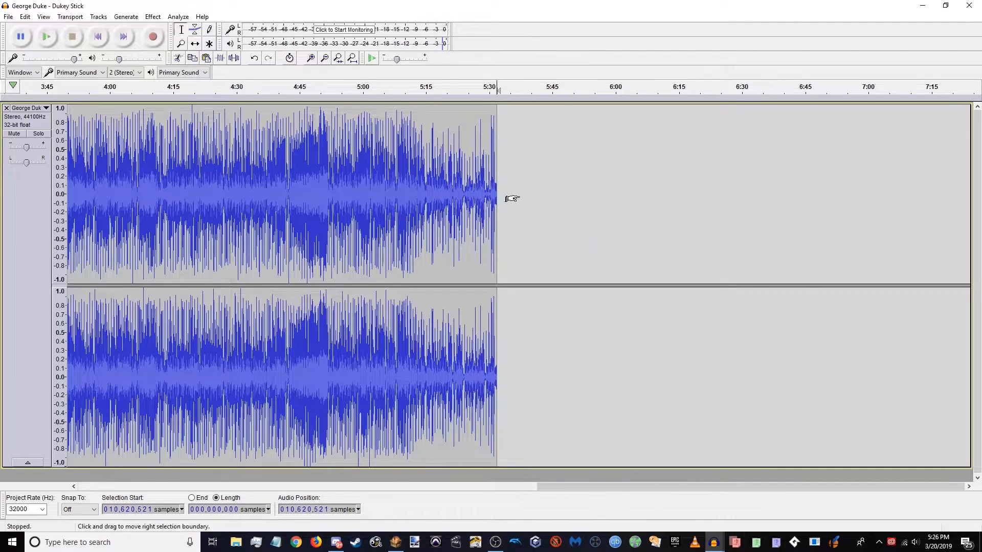
Play the last seconds before the song's new end, starting at about 5:30.1
scroll(511, 199, up, 3)
click(462, 197)
key(space)
scroll(475, 197, up, 1)
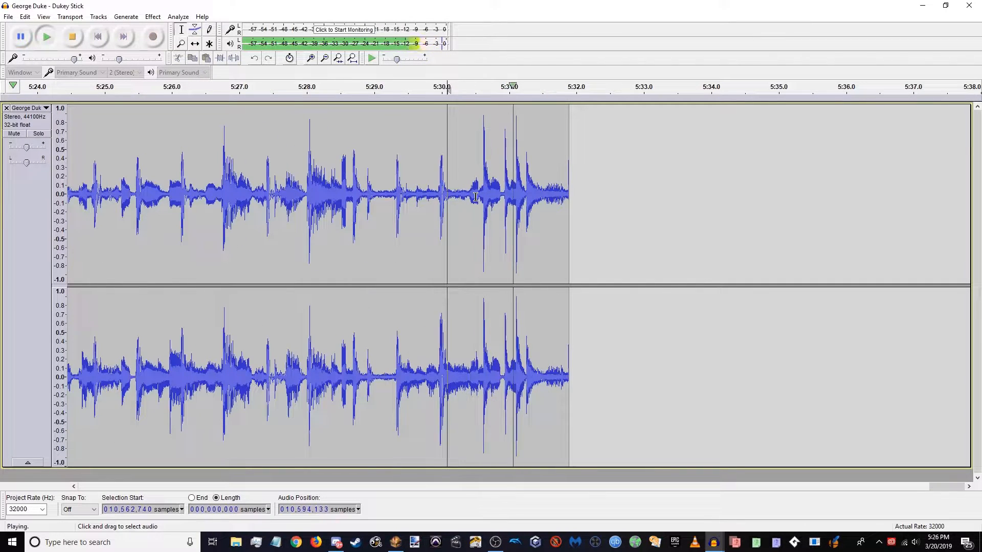
key(space)
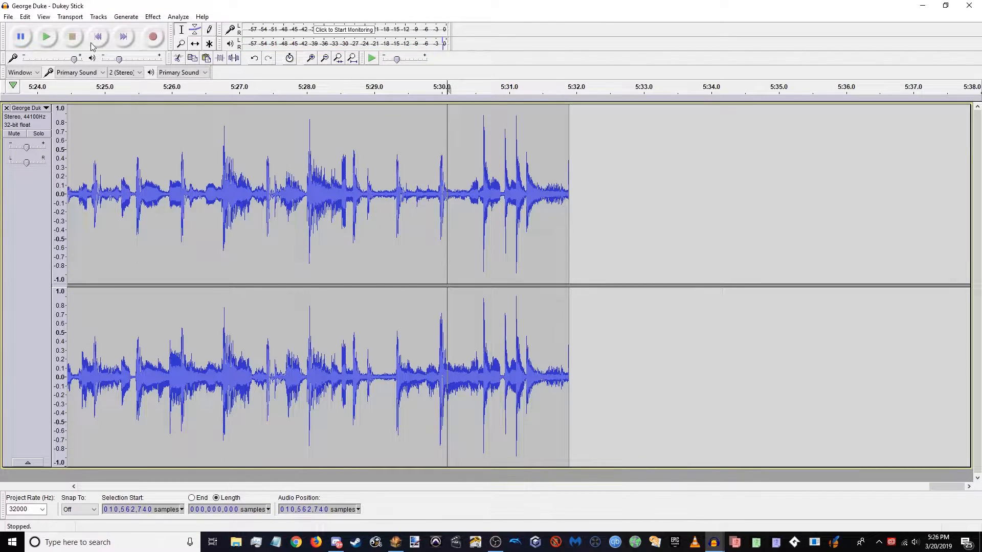
Play the song from about 19.6 s and stop with the cursor at the first loud section, at about 21.4 s
key(Home)
scroll(195, 192, down, 4)
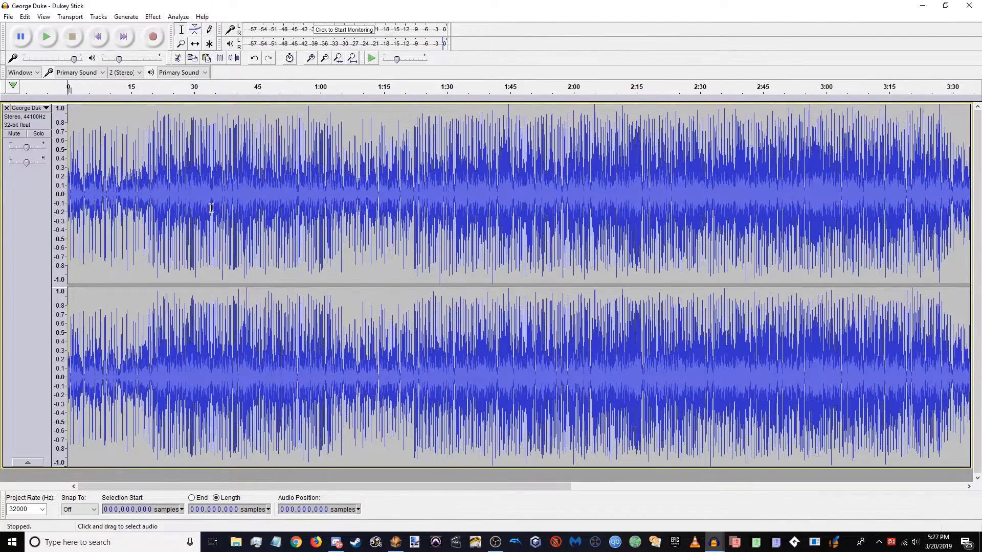
click(137, 196)
scroll(180, 185, up, 4)
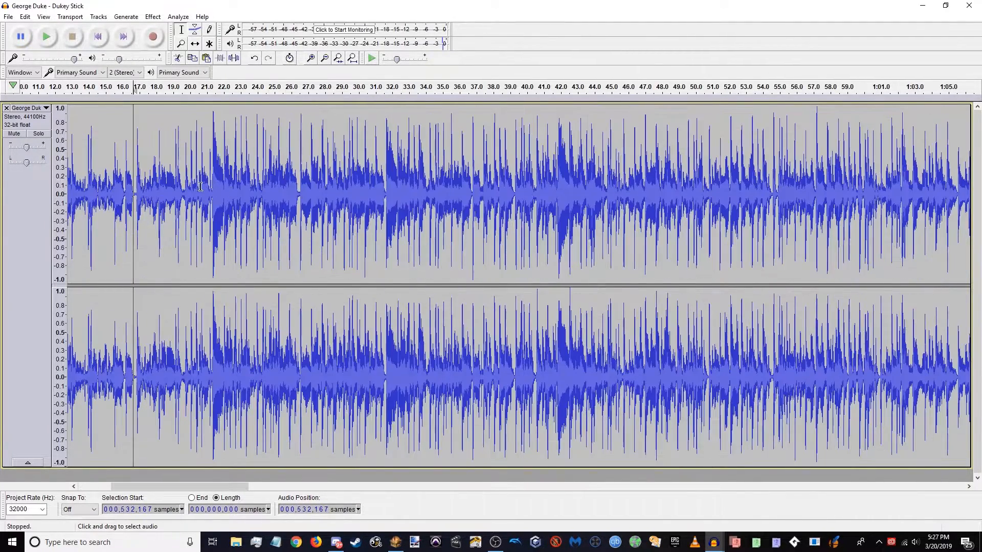
click(192, 183)
key(space)
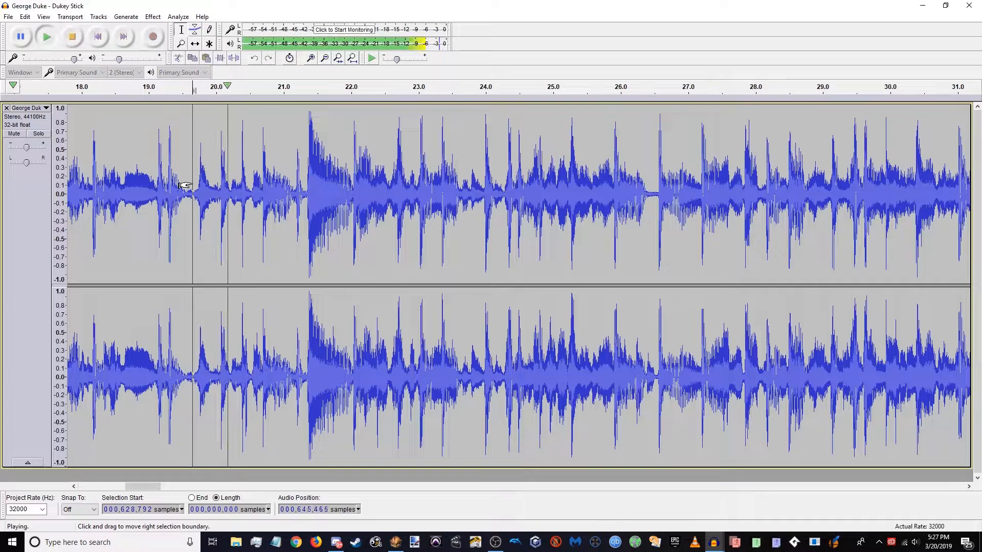
key(x)
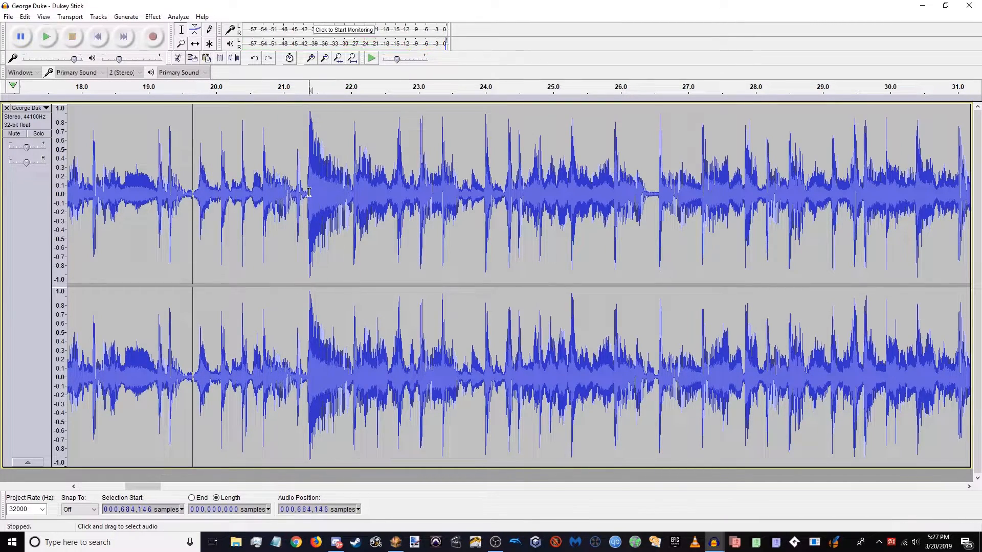
Play the song from about 1:21.3 and set the cursor just before the loud section begins, at about 1:23.6
scroll(301, 196, down, 3)
scroll(300, 197, down, 1)
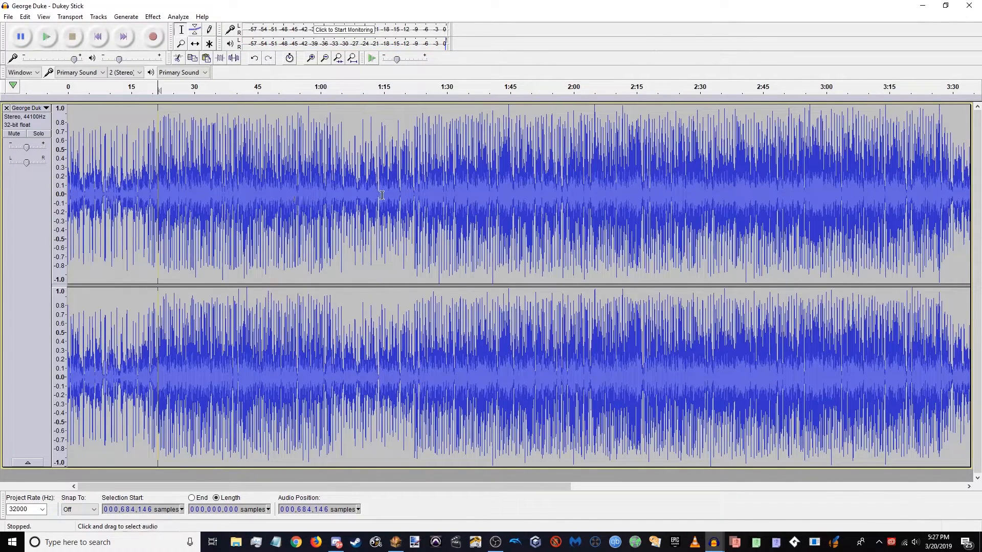
click(402, 183)
scroll(401, 183, up, 3)
click(405, 183)
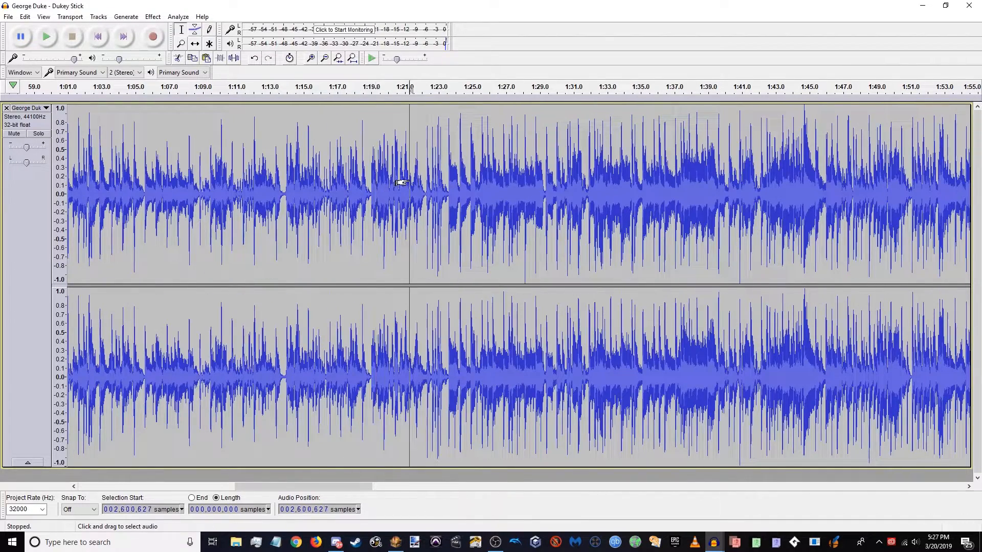
key(space)
scroll(419, 199, up, 1)
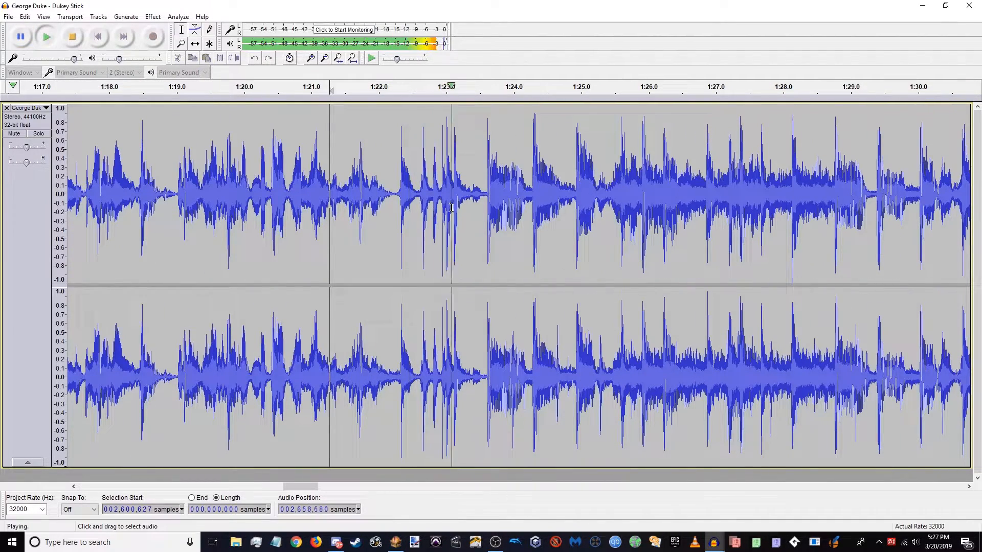
key(x)
scroll(478, 201, up, 2)
key(space)
key(space)
scroll(481, 203, up, 3)
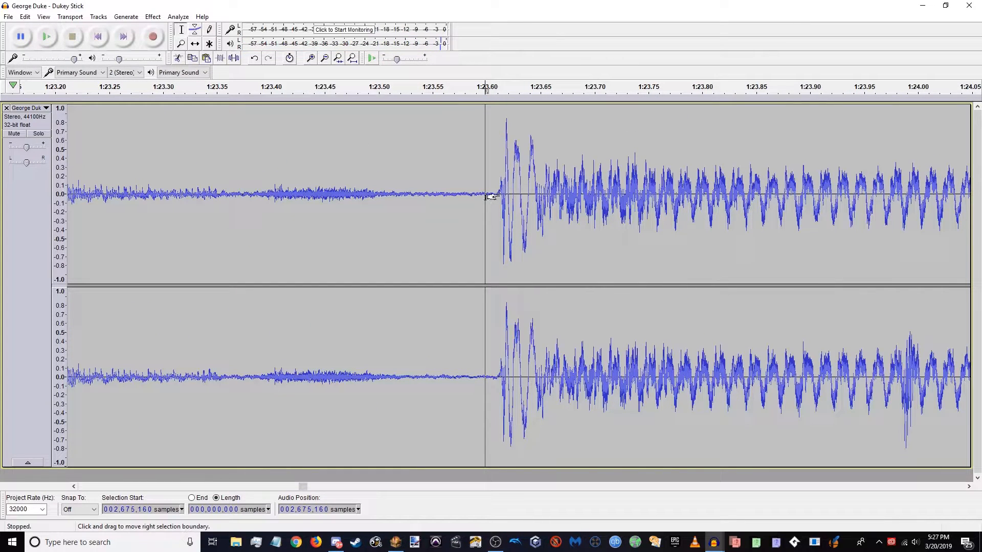
Place the cursor exactly on the waveform's zero crossing at the start of this loud section, at sample 2,675,673
scroll(486, 195, up, 2)
scroll(515, 195, up, 7)
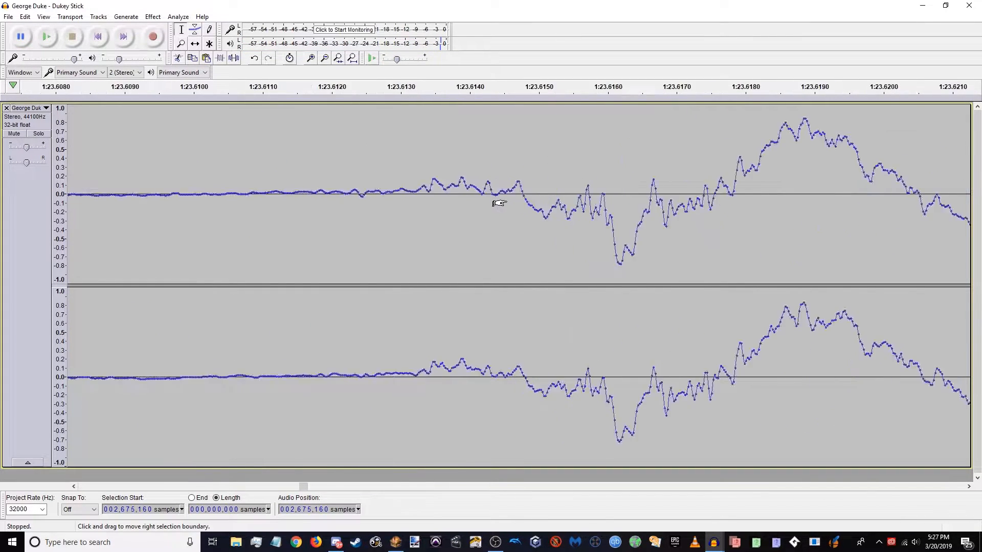
scroll(591, 199, up, 2)
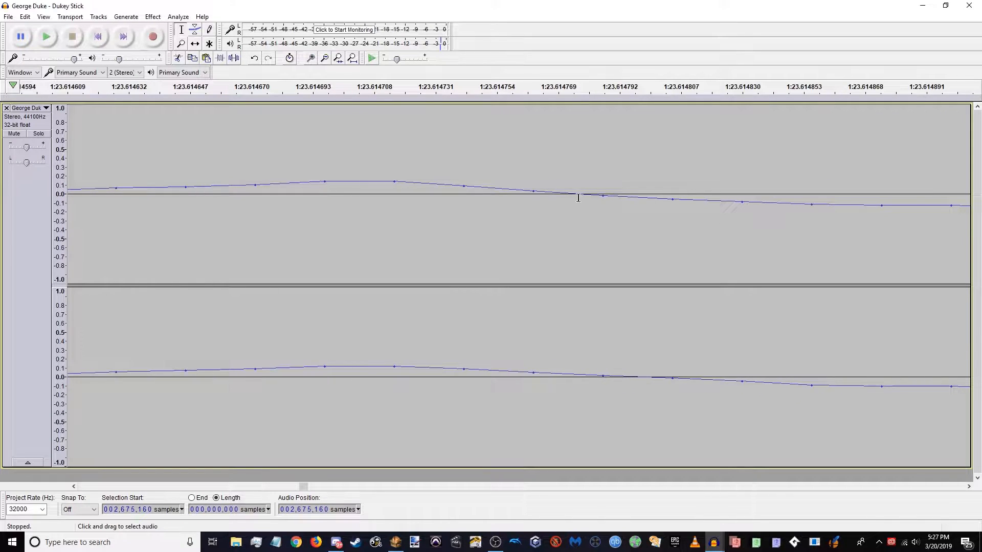
click(574, 196)
scroll(528, 222, down, 3)
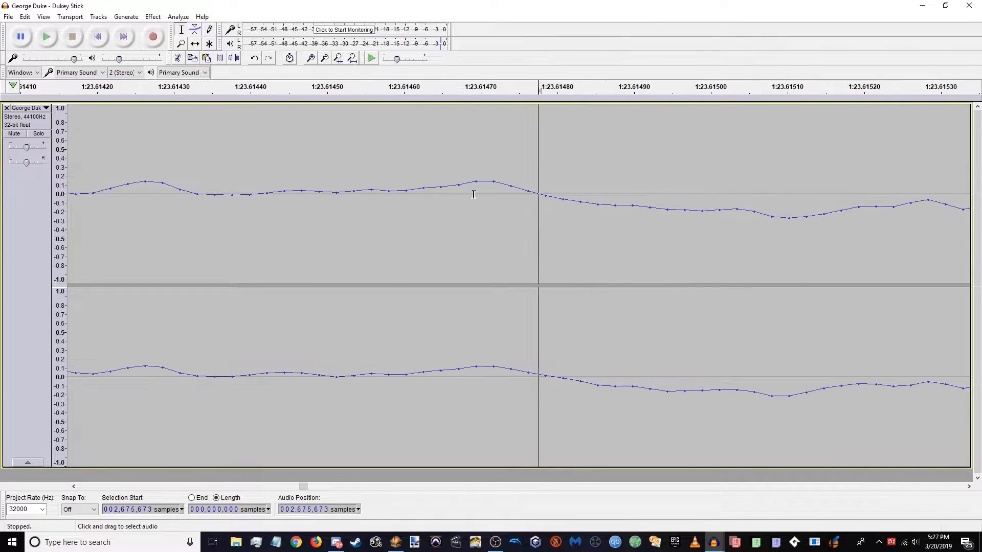
scroll(519, 214, down, 4)
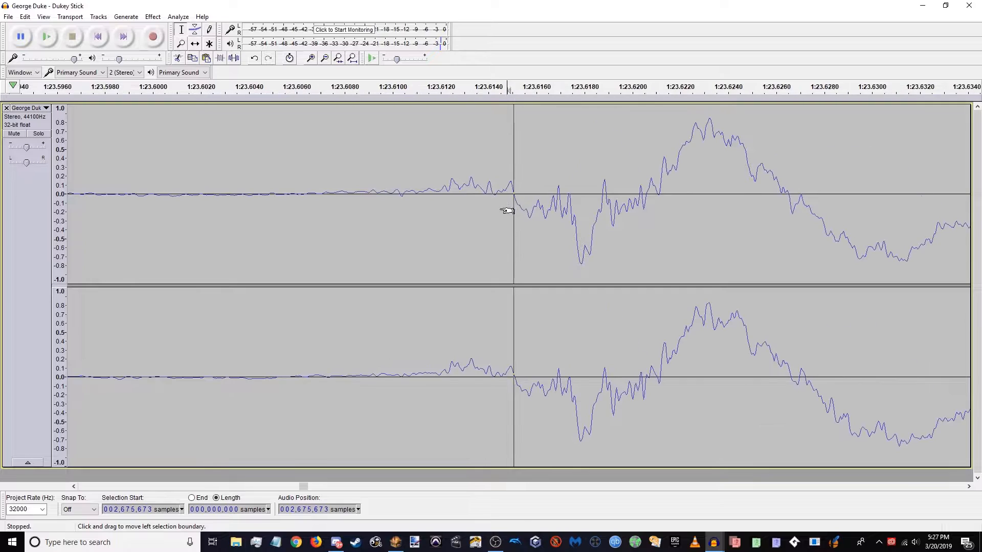
scroll(449, 230, down, 5)
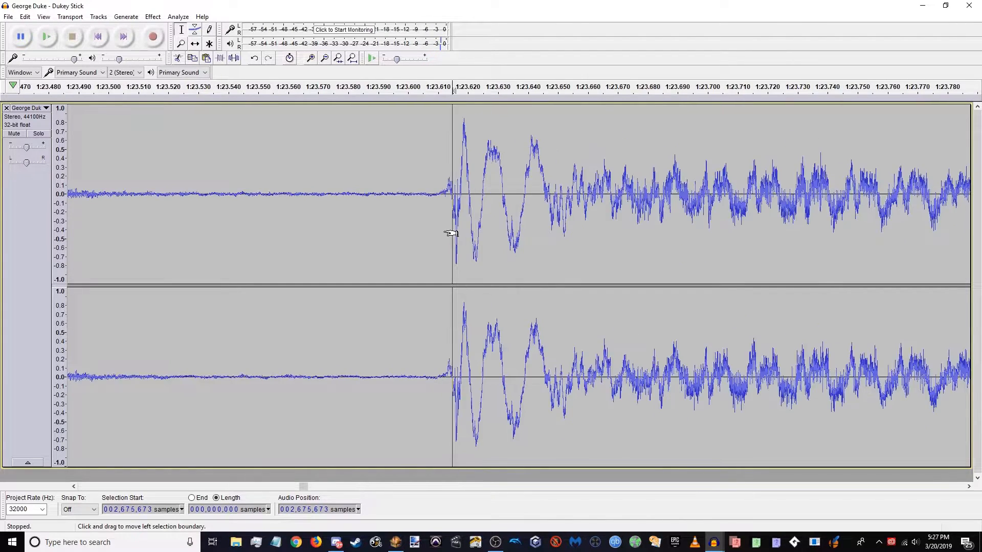
Reduce the Audacity window from full screen and place it beside the BrawlBox window
drag(351, 5, 576, 150)
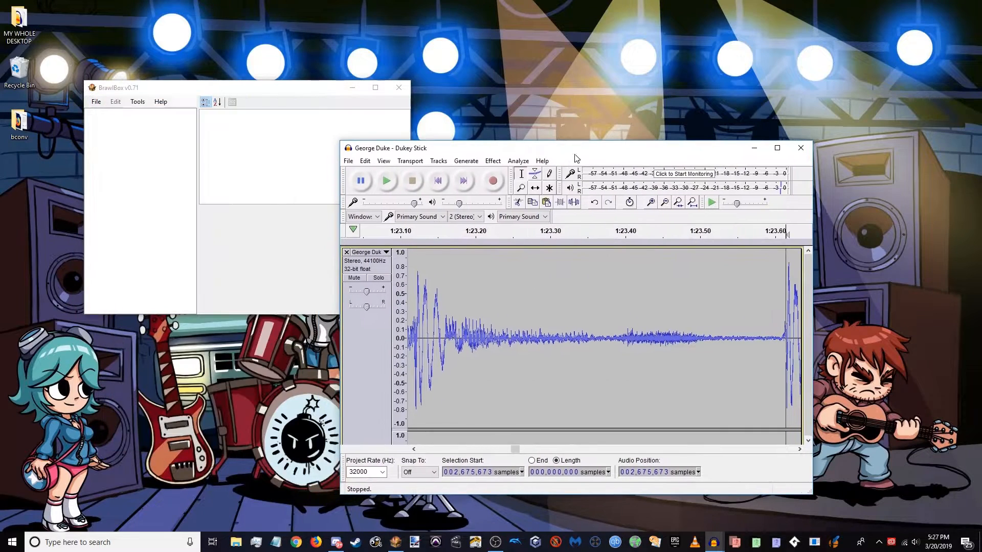
drag(449, 151, 664, 110)
click(96, 102)
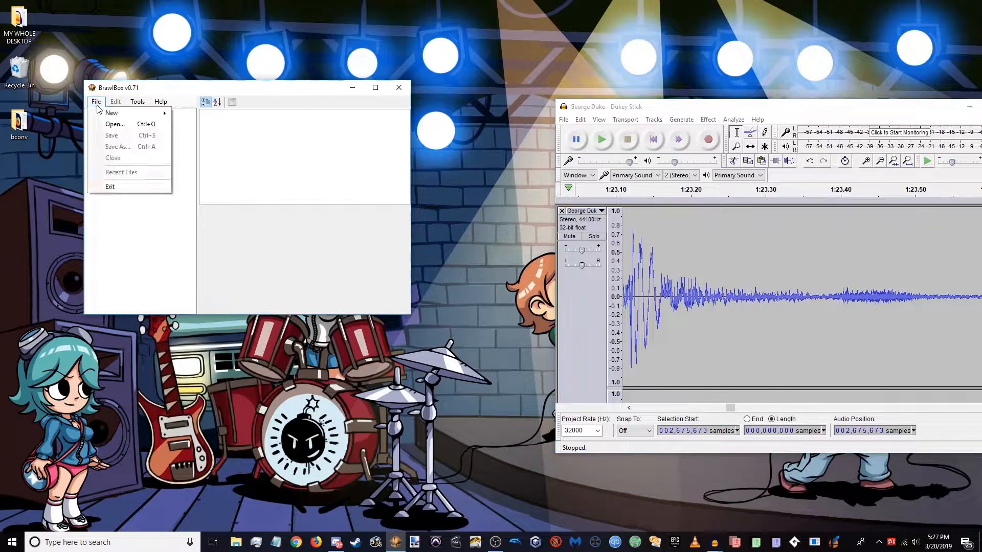
mouse_move(112, 112)
click(218, 123)
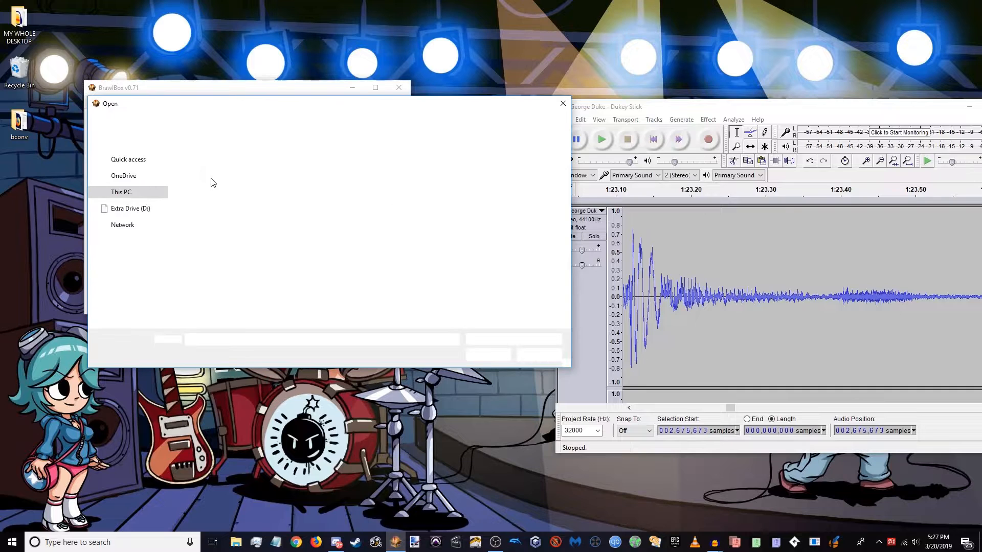
key(Escape)
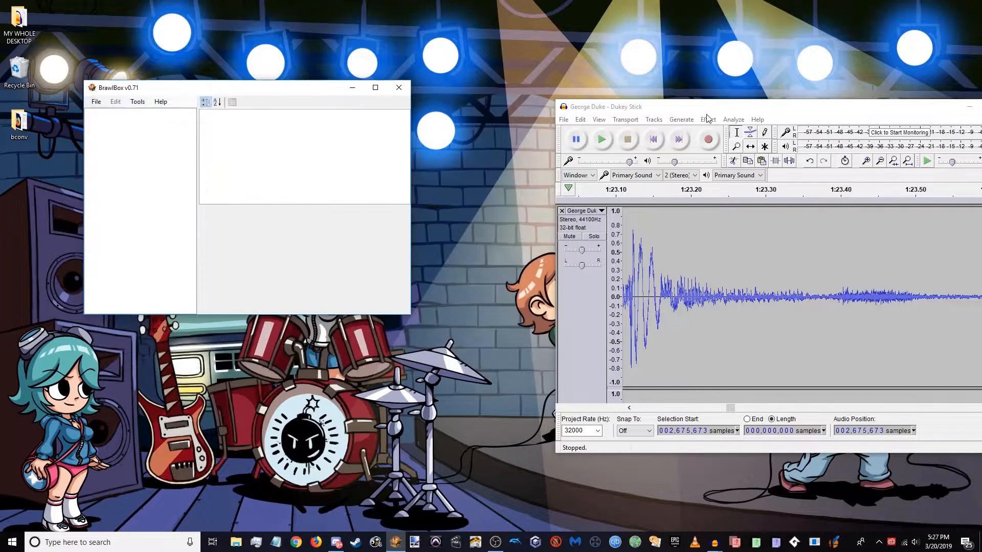
Export the trimmed song to the desktop as the 16-bit PCM WAV file George Duke - Dukey Stick
drag(710, 112, 666, 108)
key(ctrl+shift+e)
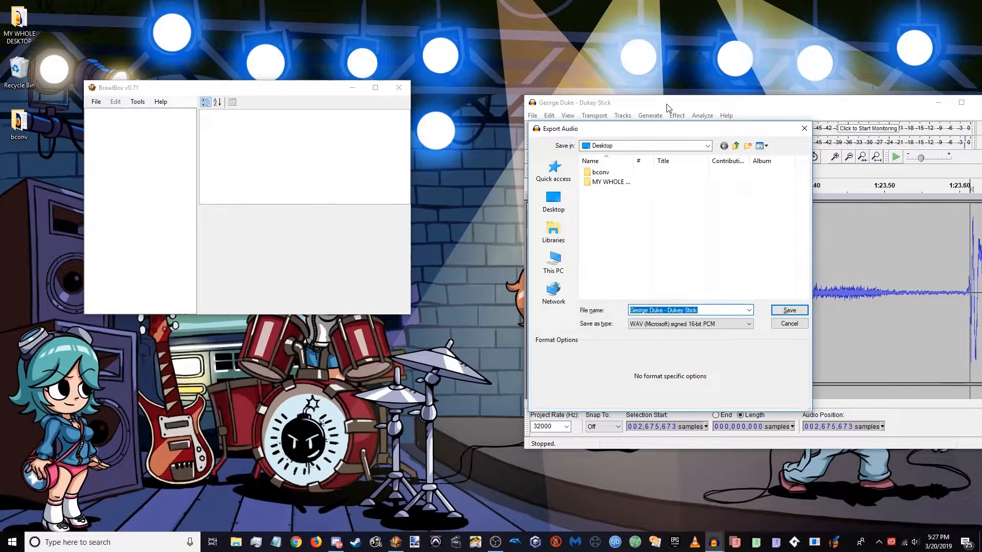
key(Return)
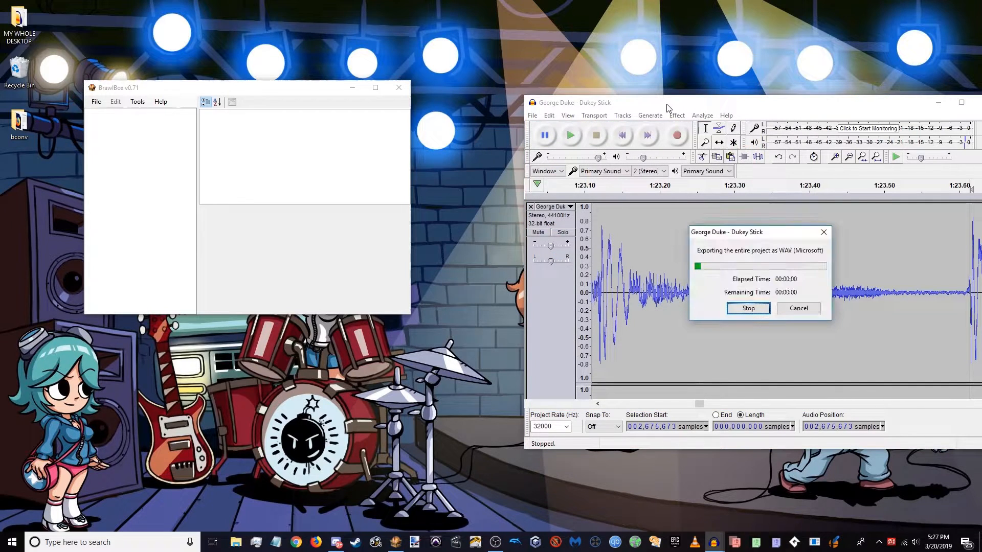
Switch to BrawlBox, create a new BRSTM audio stream from George Duke - Dukey Stick.wav, and enable looping
click(96, 101)
mouse_move(113, 113)
click(216, 136)
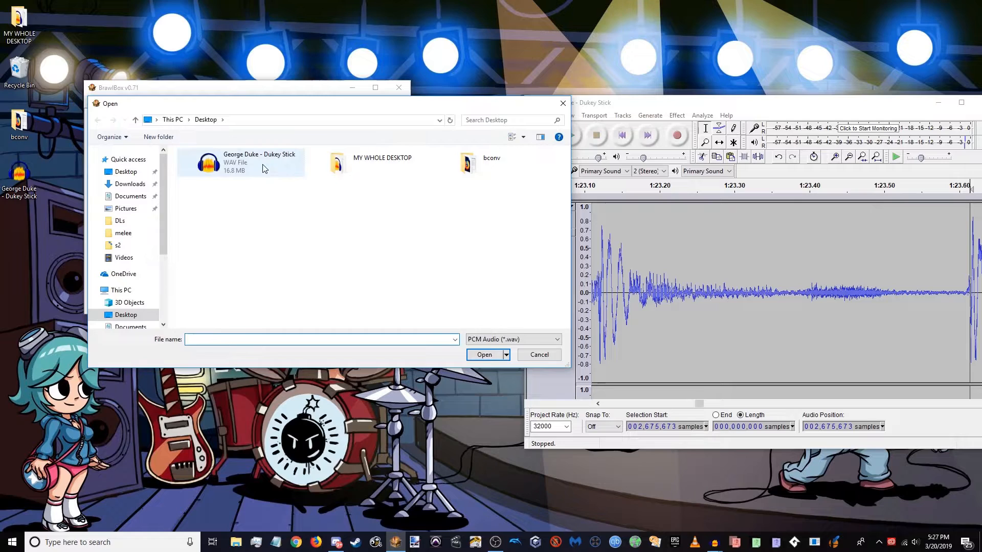
double_click(268, 177)
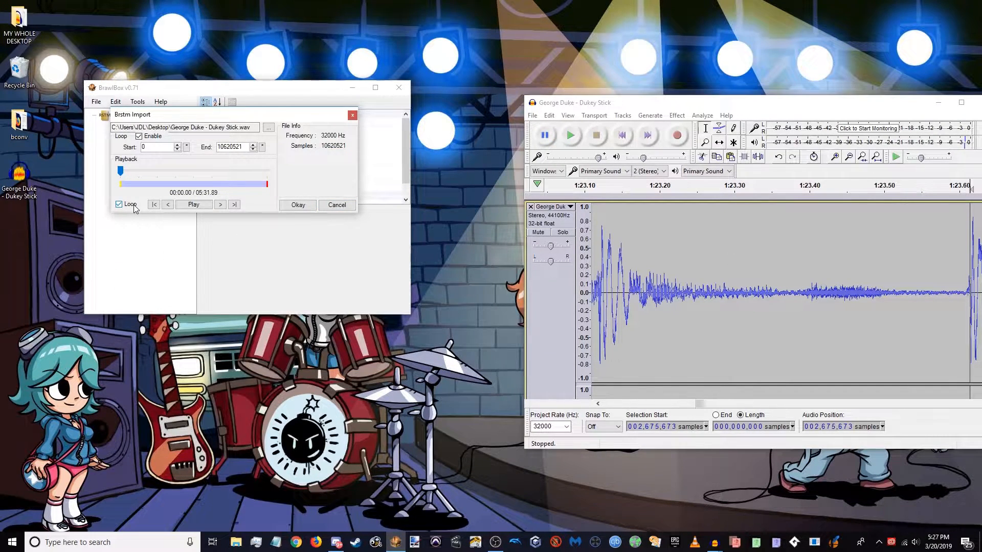
Preview the imported song briefly and set its loop start to sample 2675673
click(193, 204)
click(205, 205)
click(156, 146)
key(BackSpace)
text(2675673)
key(Return)
Play the import preview from shortly before the song's end to hear the loop transition
click(262, 170)
click(193, 204)
drag(260, 172, 266, 177)
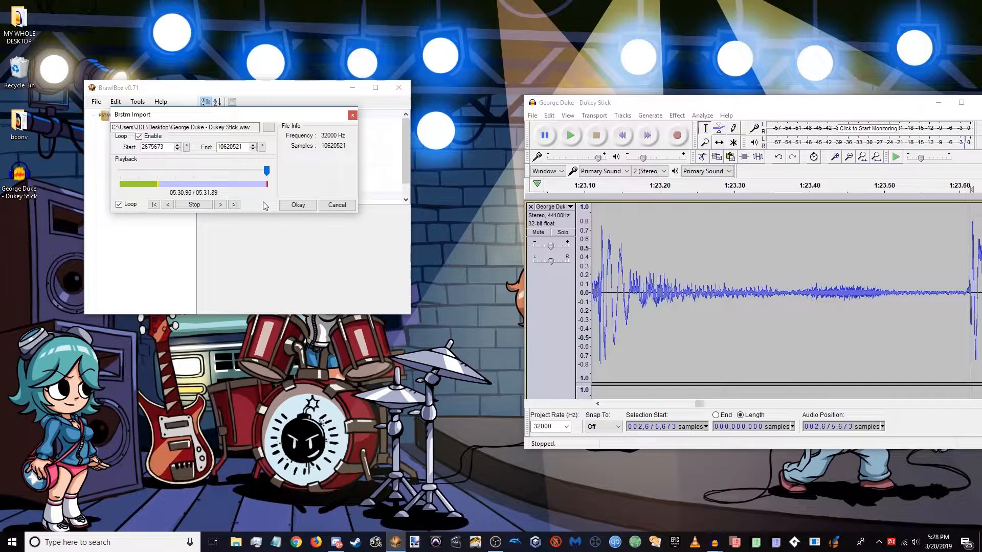
click(207, 206)
Encode the song as a looping BRSTM and play the result near its end to test the loop
click(290, 207)
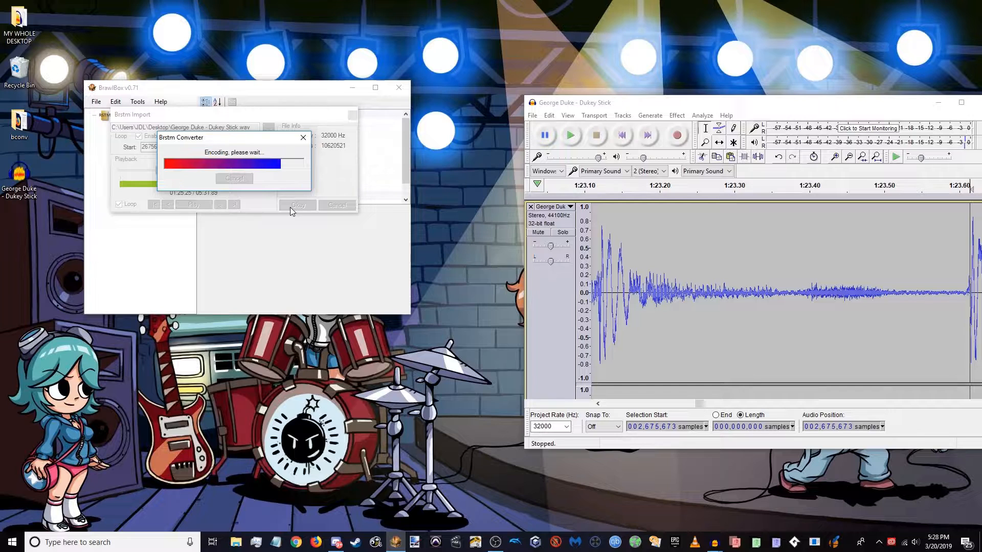
click(305, 246)
click(250, 247)
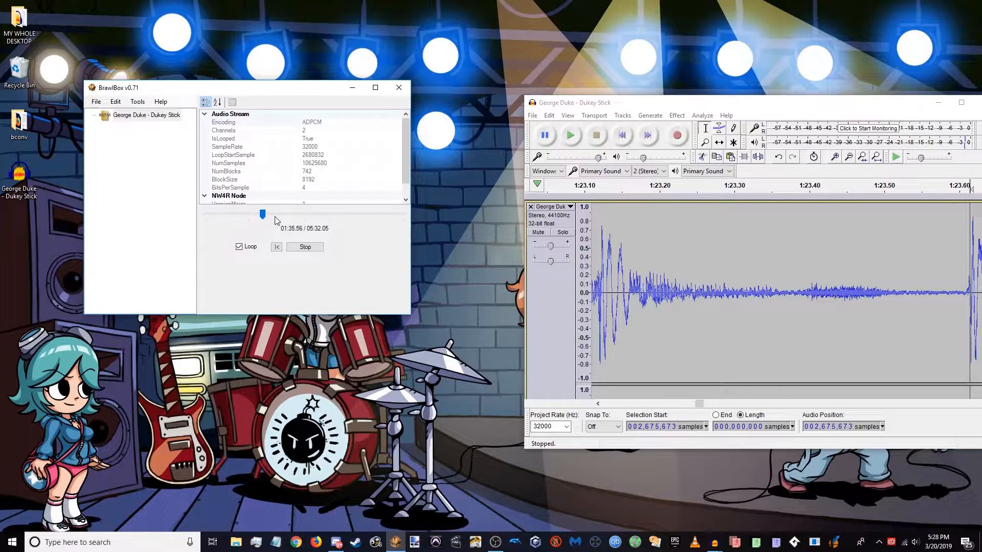
click(289, 215)
click(380, 215)
click(305, 248)
In Audacity, amplify the entire song by -1 dB with clipping allowed, and fit the track vertically
drag(195, 91, 191, 84)
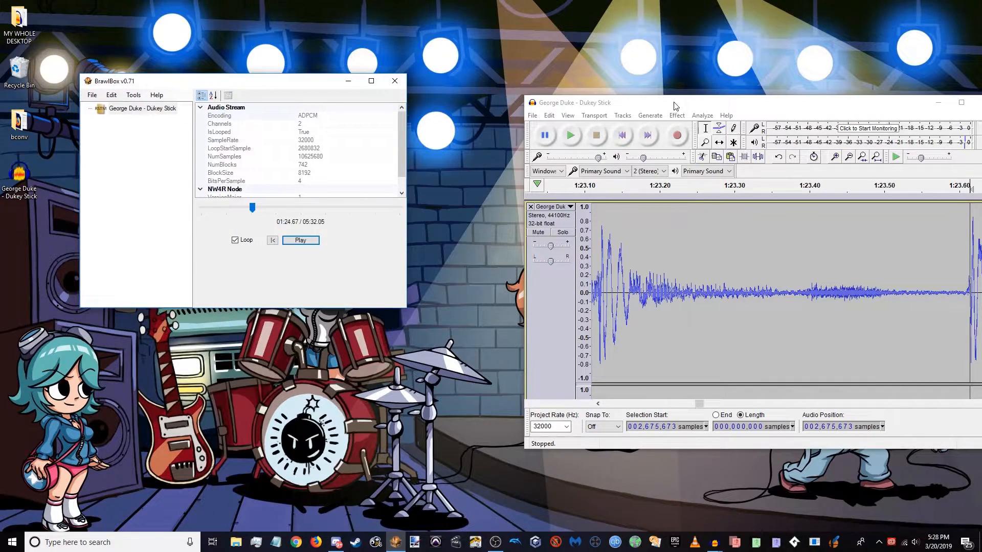
drag(675, 106, 555, 108)
click(698, 243)
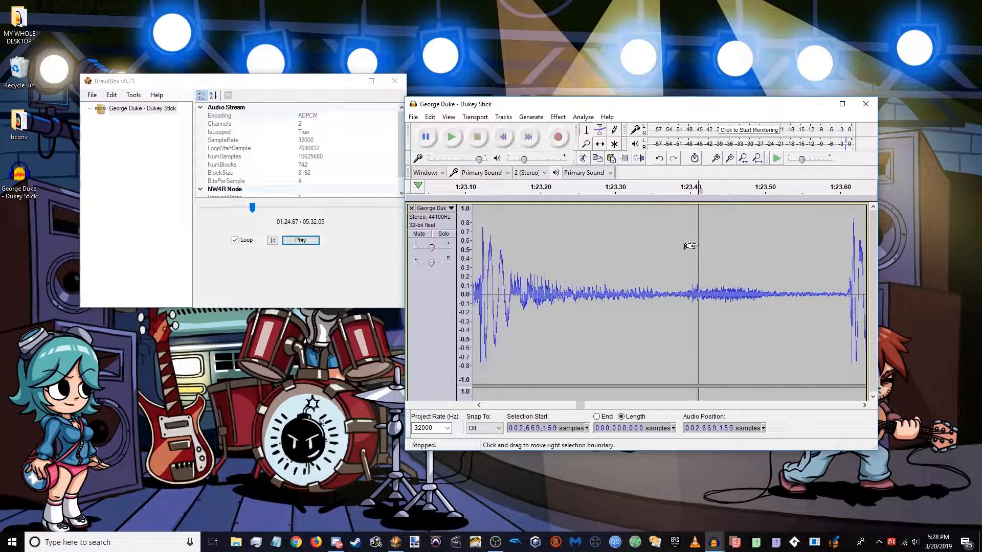
click(557, 117)
click(593, 58)
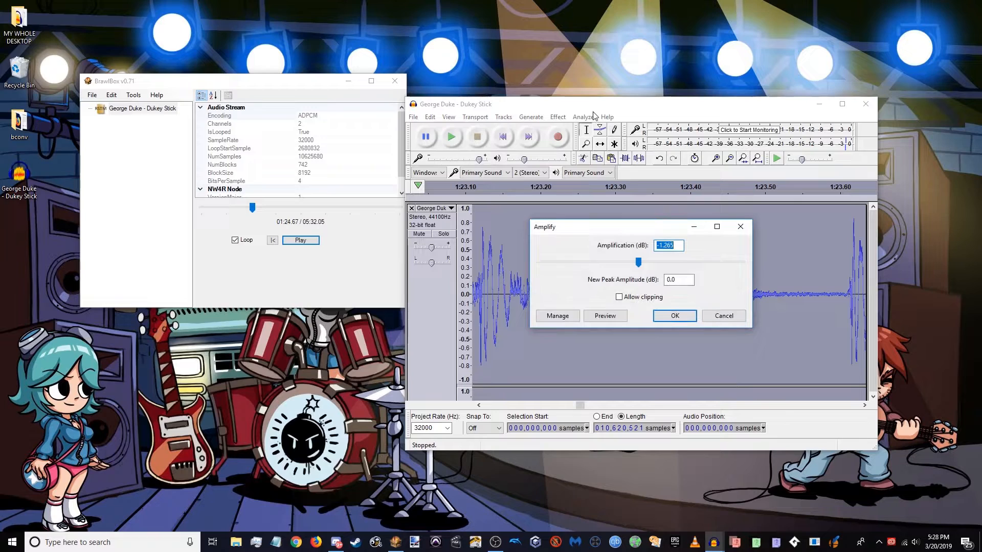
text(-1)
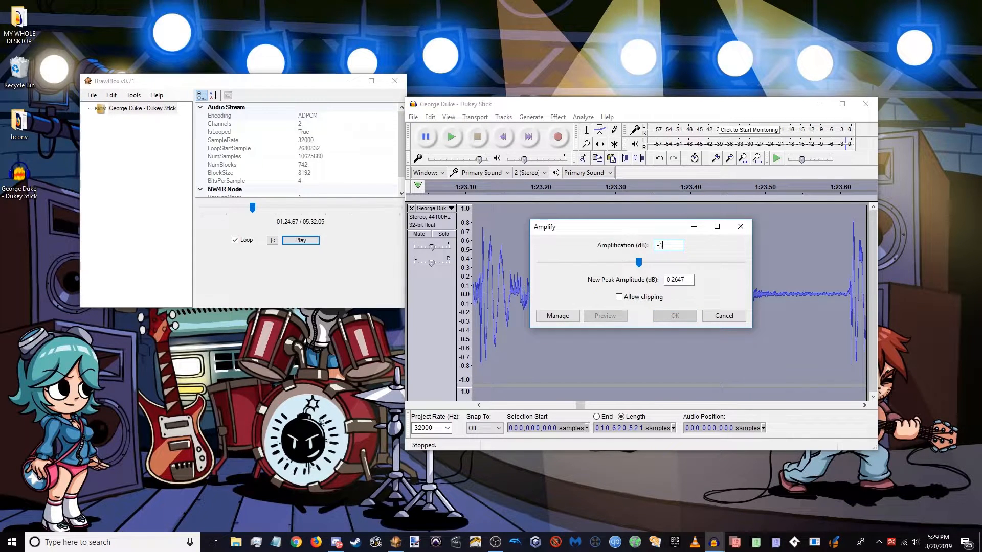
click(653, 299)
click(672, 315)
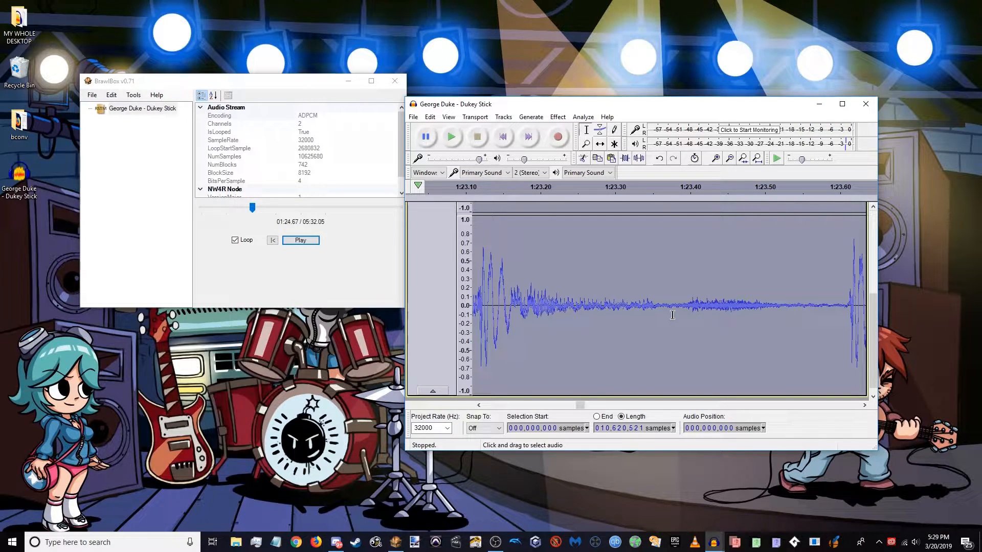
key(ctrl+shift+f)
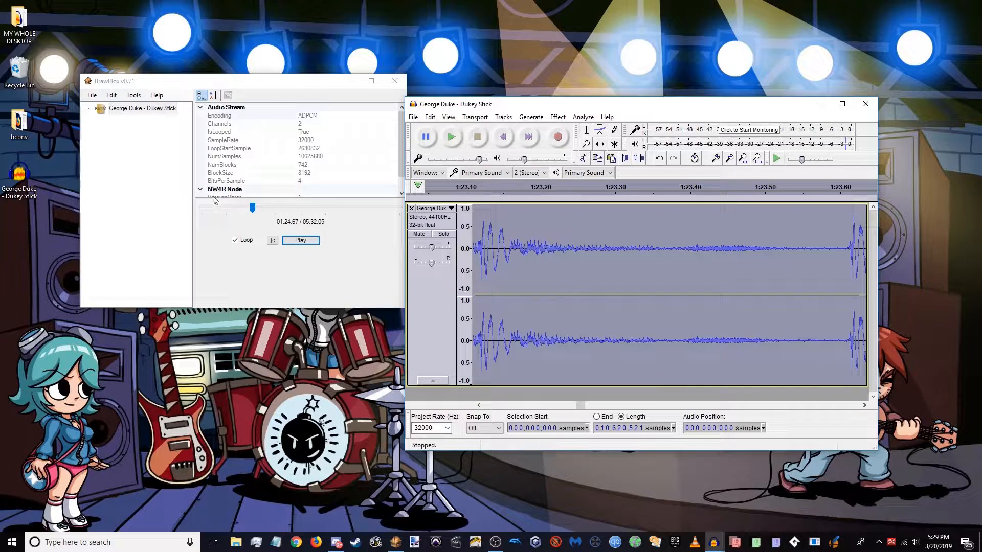
Export the encoded BRSTM from BrawlBox to the Desktop as George Duke - Dukey Stick, and close BrawlBox
click(761, 275)
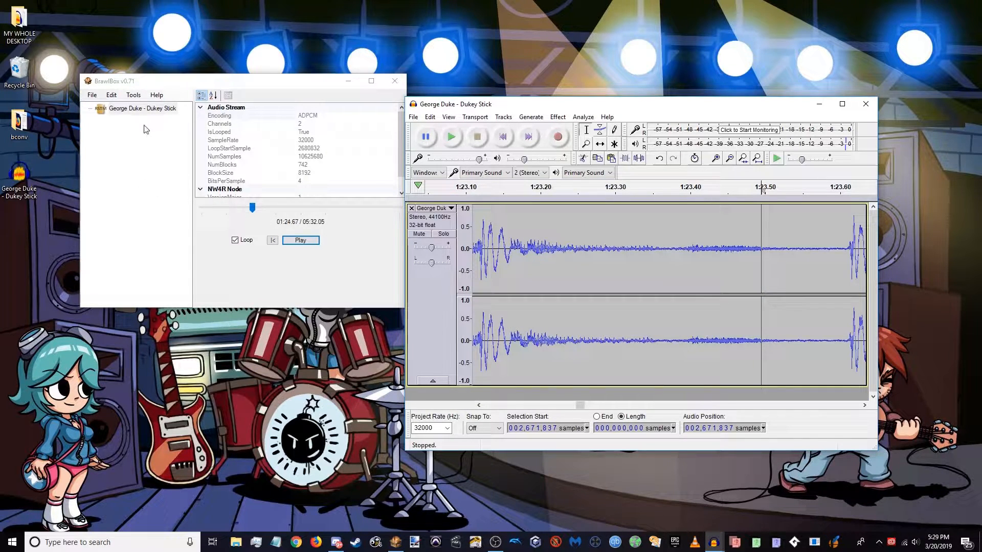
click(131, 111)
right_click(129, 115)
click(137, 119)
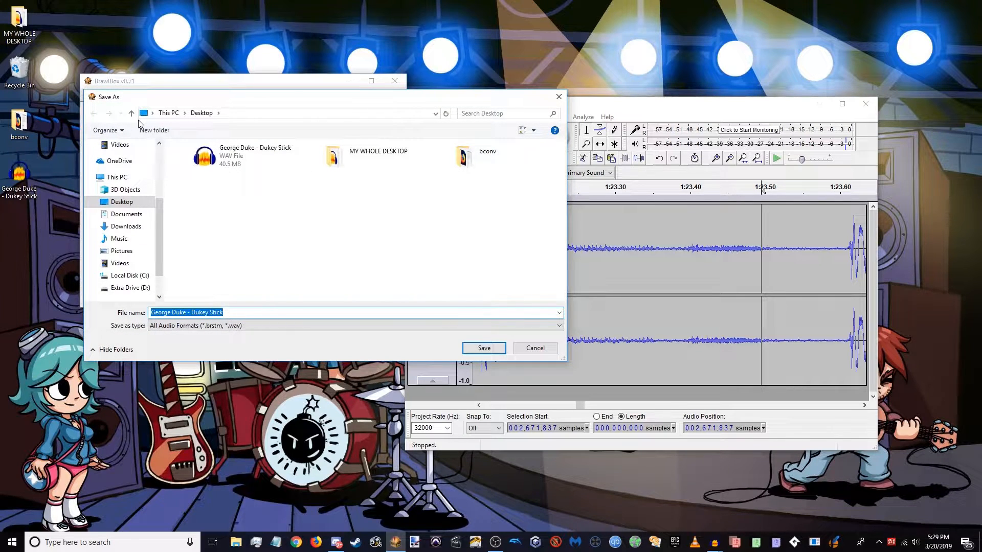
key(Return)
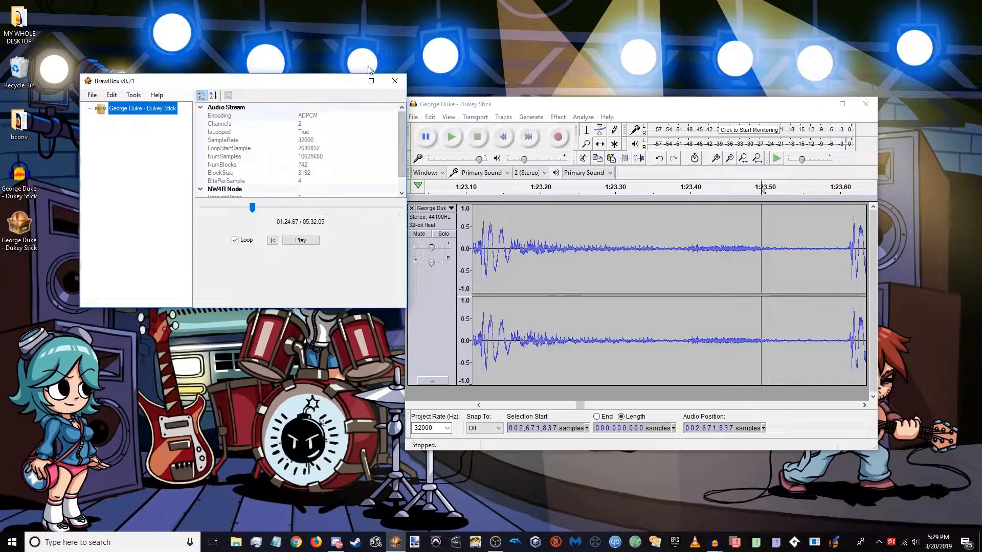
click(394, 81)
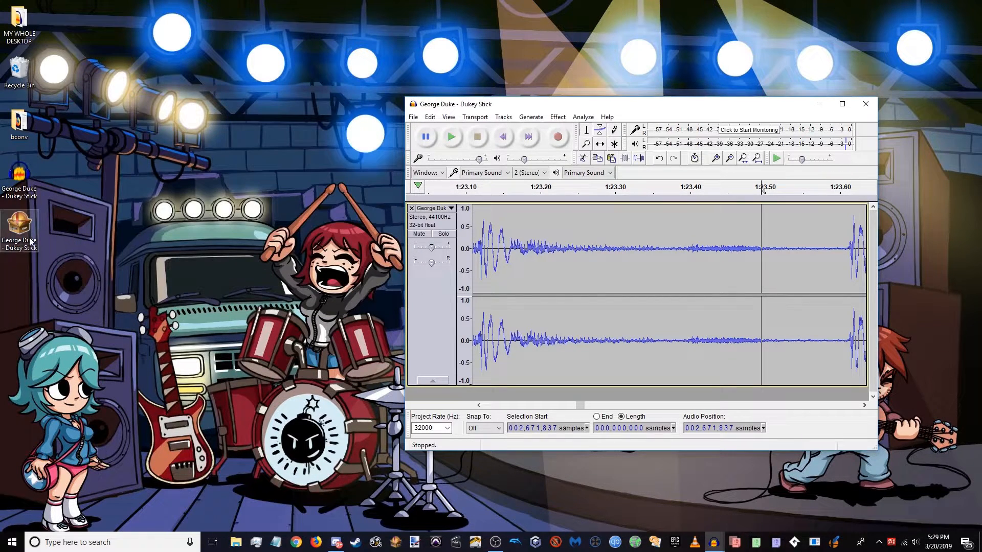
Close the George Duke - Dukey Stick project without saving and bring up the Super Mario Party OST - Main Theme project maximized
click(554, 233)
key(alt+F4)
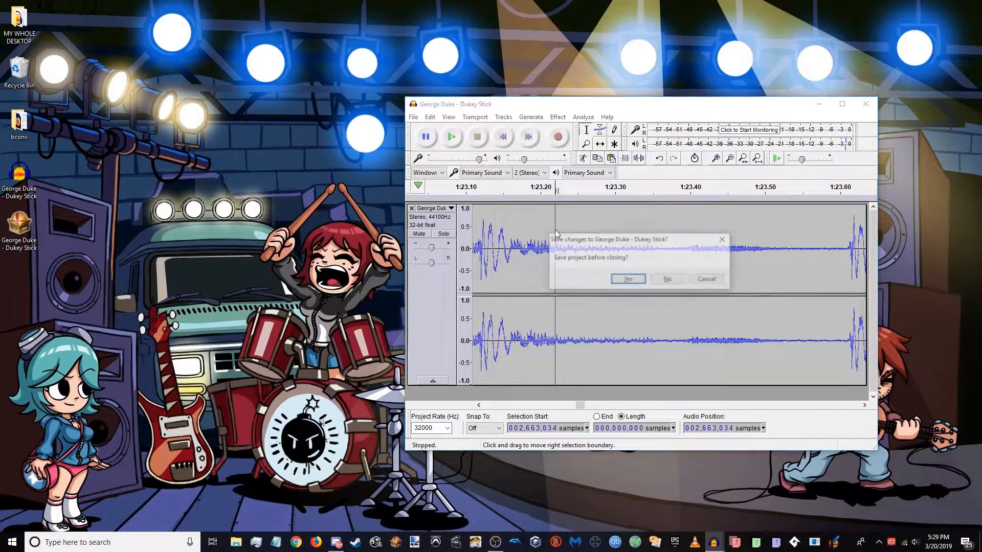
key(n)
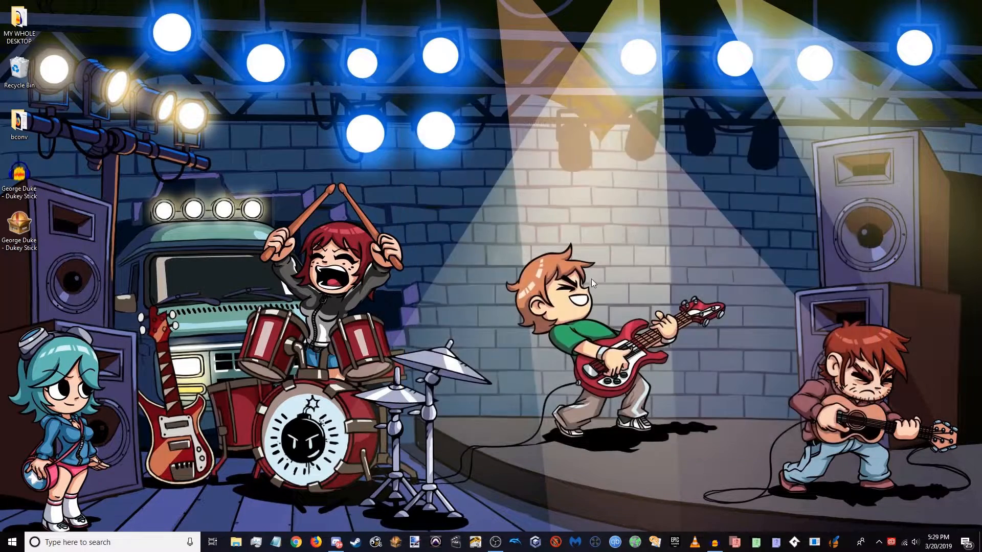
click(714, 541)
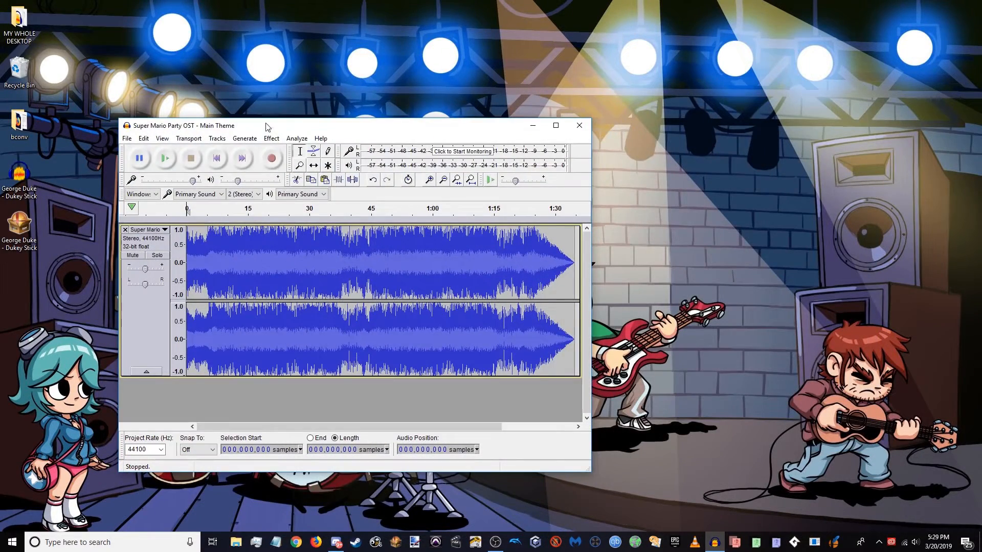
double_click(270, 127)
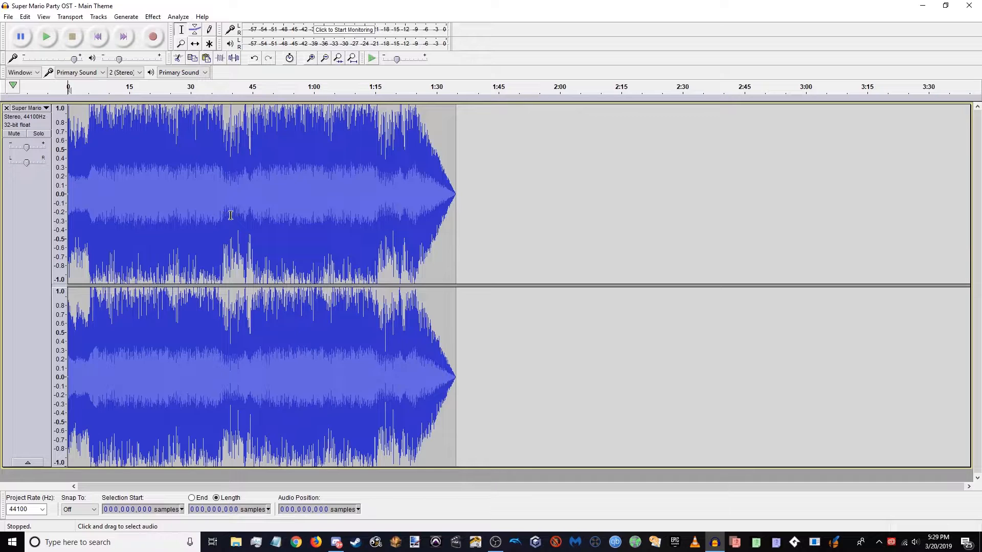
scroll(171, 274, up, 4)
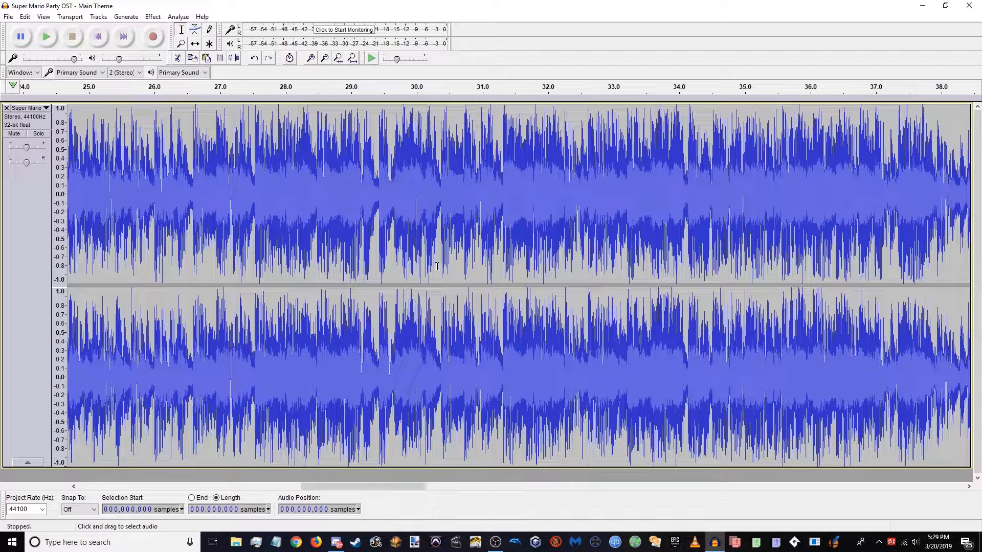
scroll(365, 262, down, 1)
drag(283, 239, 1, 254)
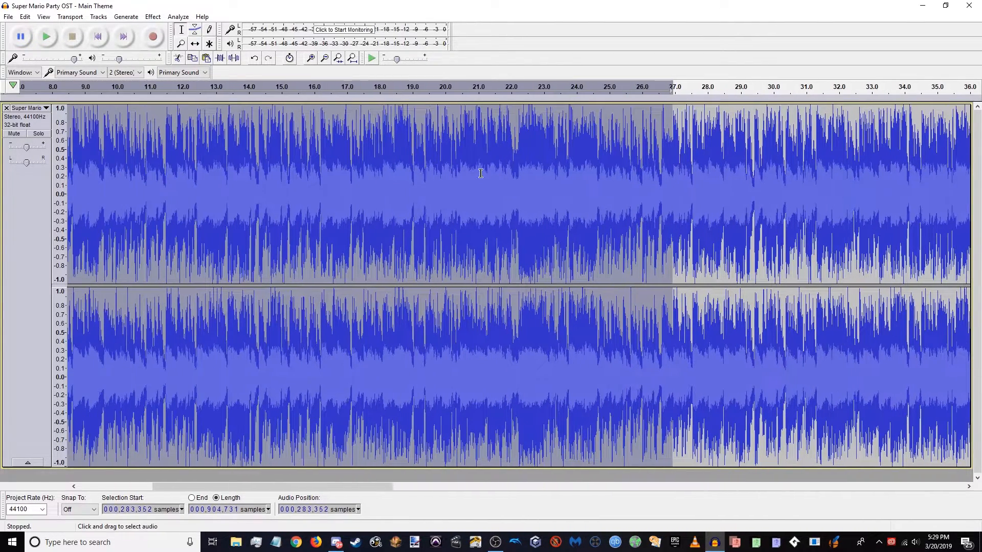
click(481, 175)
click(97, 45)
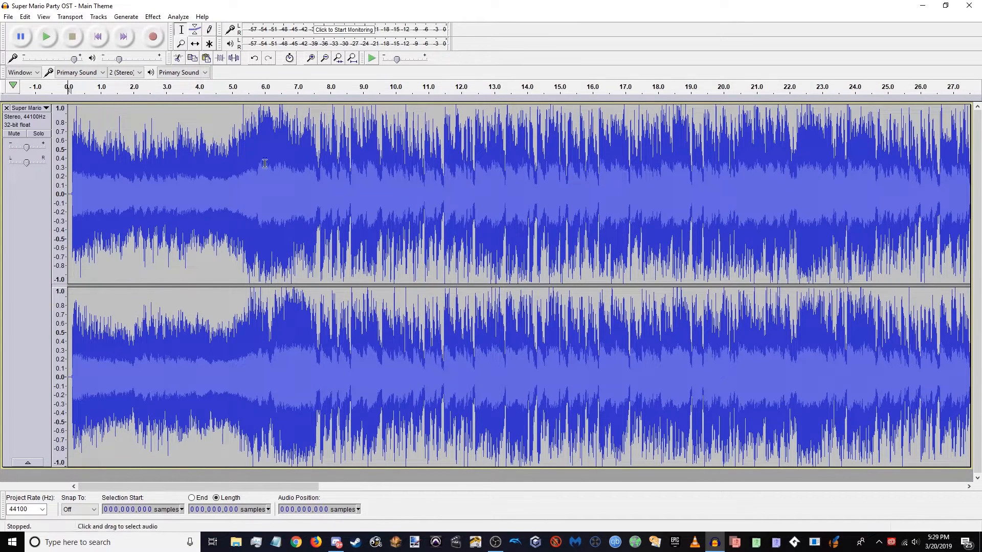
Play the song from sample 279913 and again from sample 317567 to hear where the intro ends
click(276, 139)
key(space)
key(ctrl+1)
key(ctrl+1)
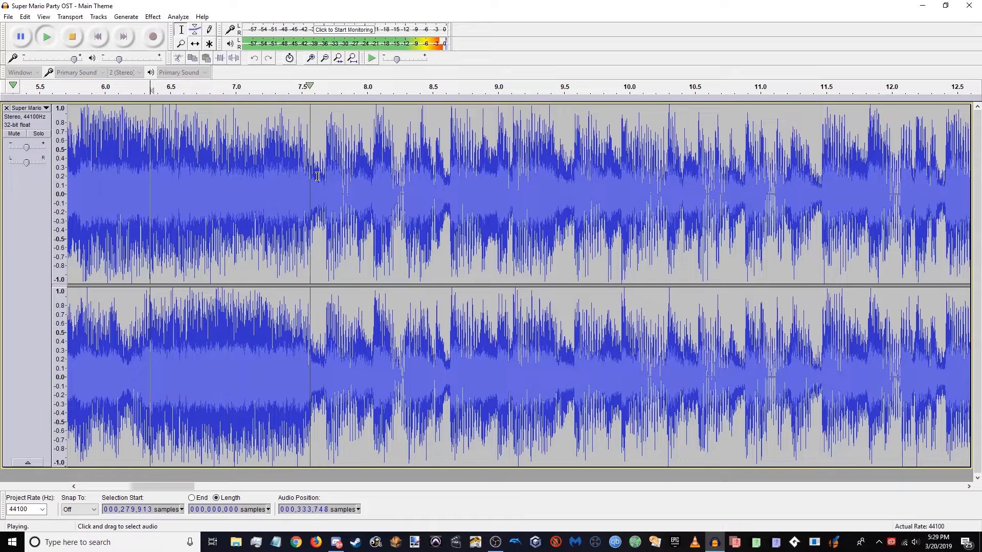
key(space)
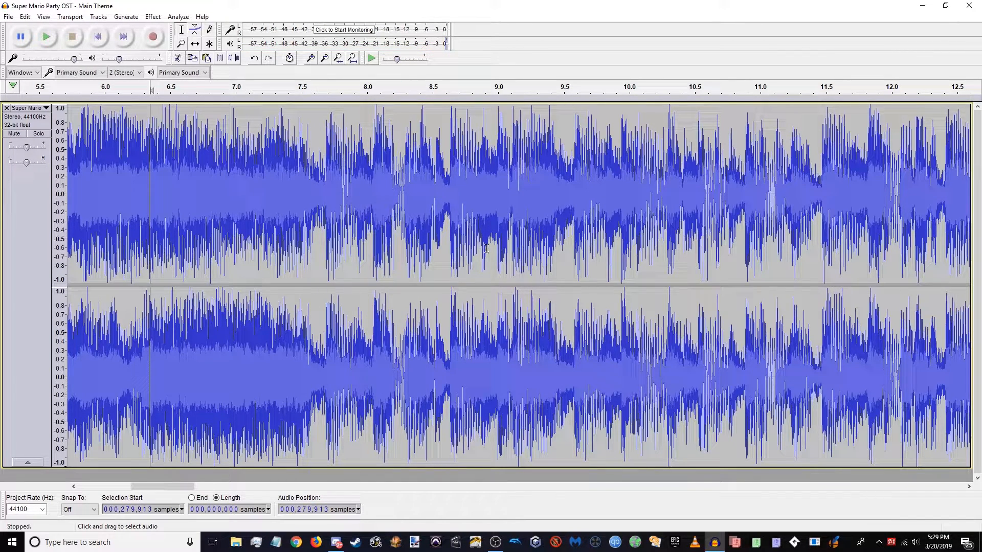
click(262, 151)
key(space)
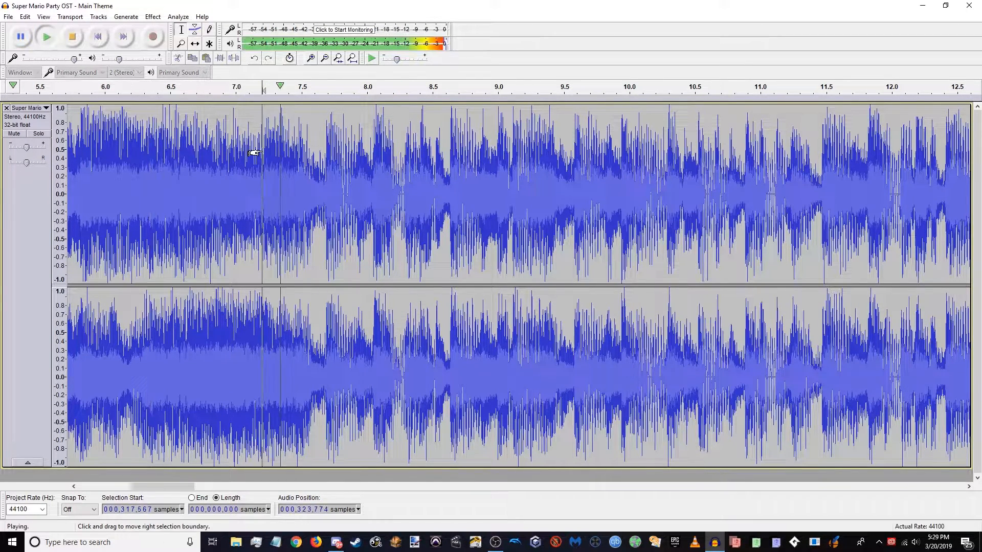
key(space)
key(ctrl+3)
key(ctrl+3)
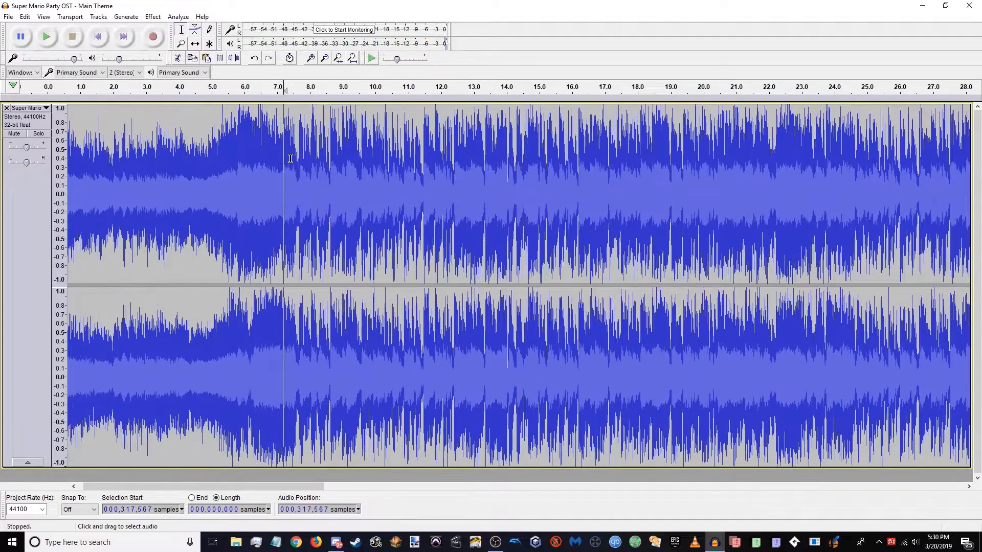
Play the song from sample 1832158 and from about sample 1991028 to locate where the section repeats
key(ctrl+3)
key(ctrl+3)
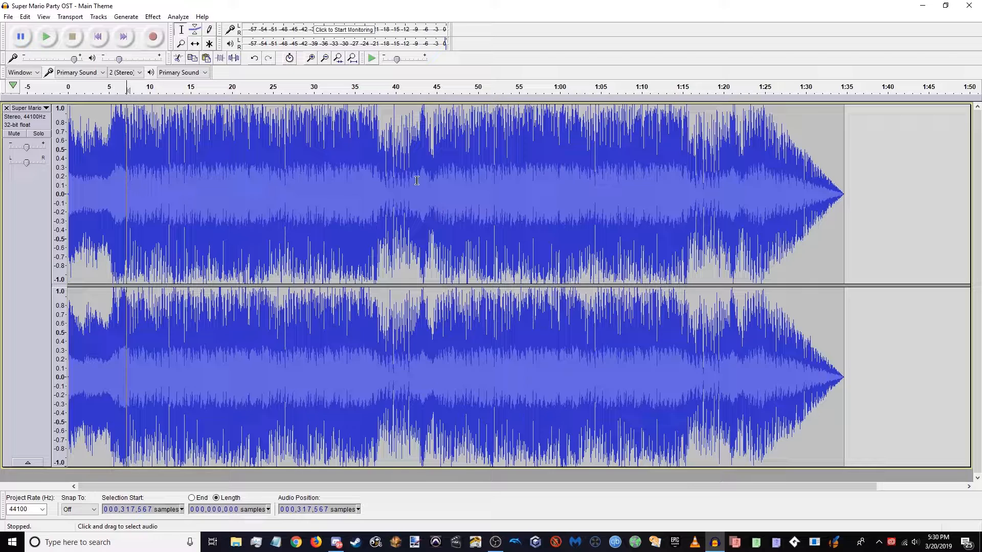
click(408, 132)
key(space)
scroll(457, 167, up, 3)
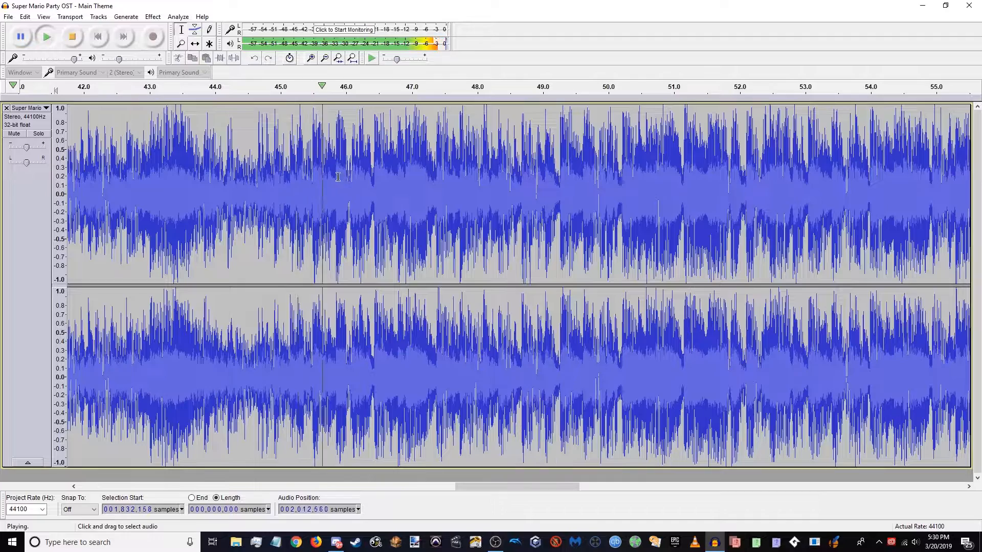
click(290, 179)
scroll(301, 180, up, 2)
key(space)
key(space)
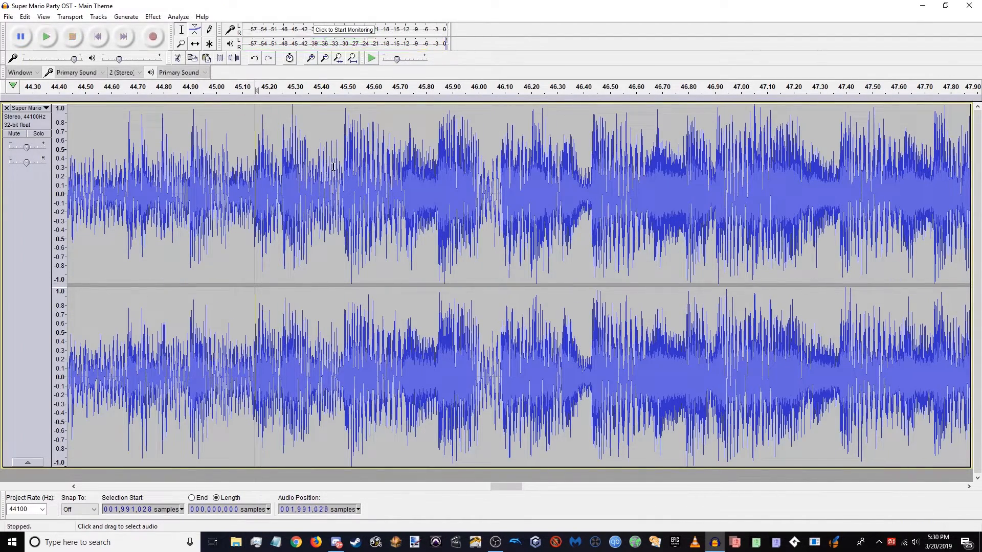
Place the cursor on the zero crossing at the beat's onset, sample 1995681, and play from there
click(283, 166)
scroll(283, 174, up, 5)
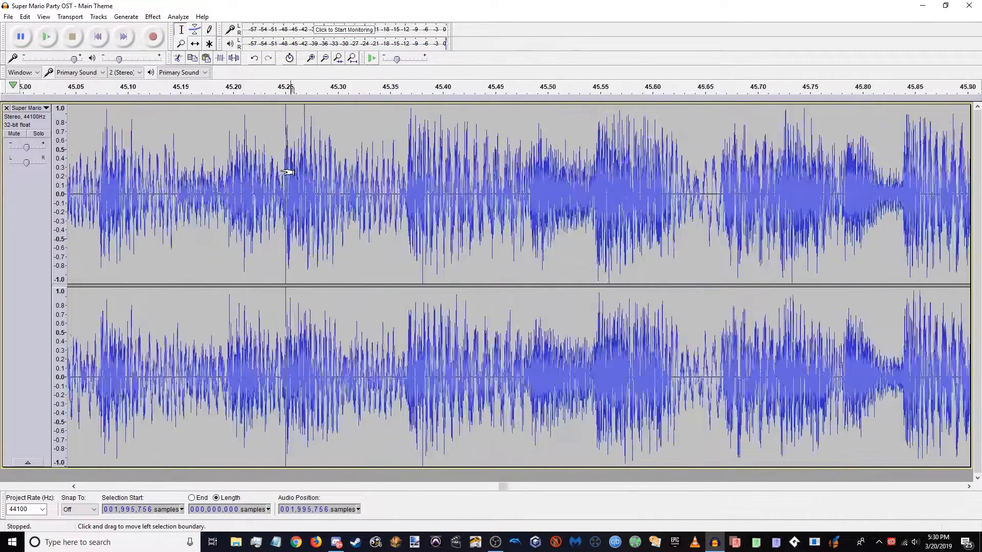
scroll(282, 193, up, 4)
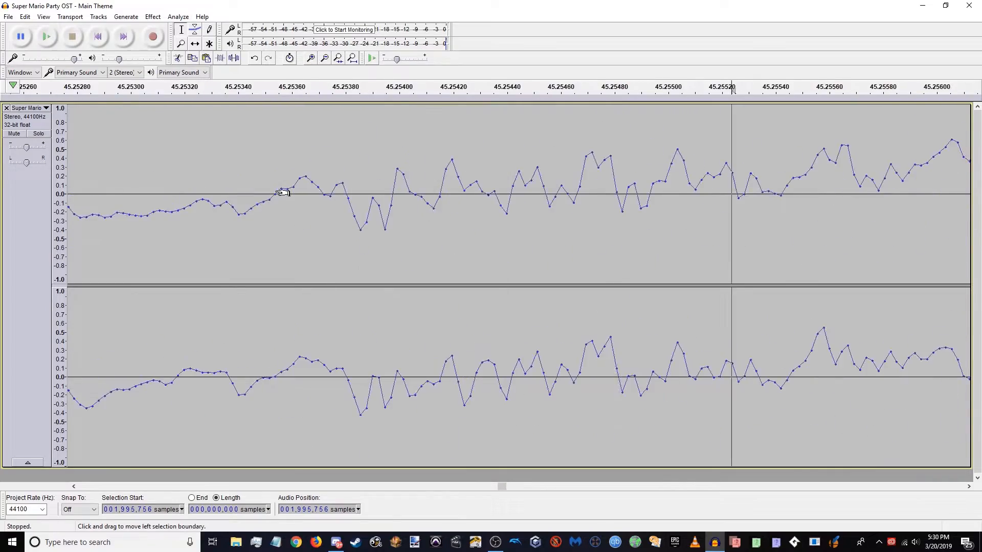
click(275, 196)
scroll(266, 198, down, 12)
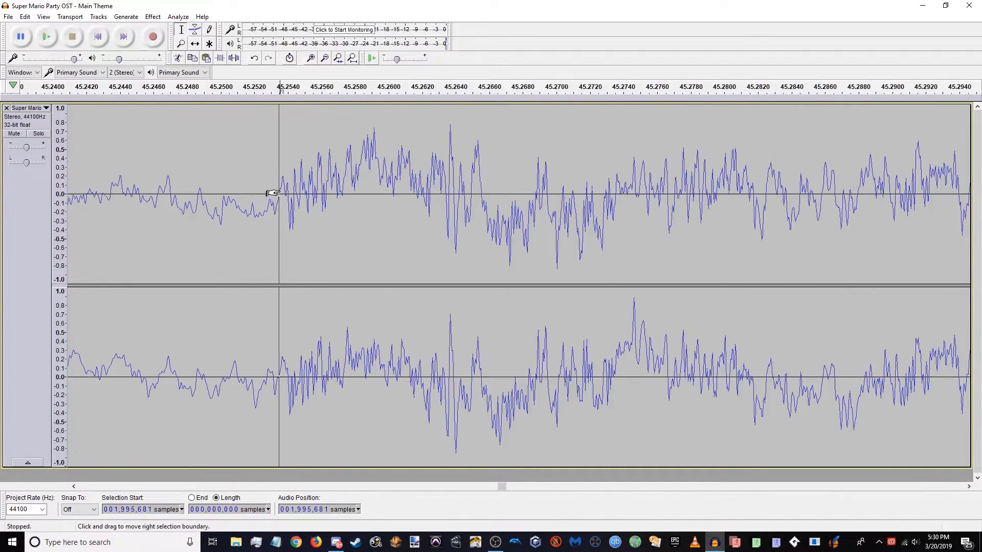
key(space)
Delete all audio before the cursor at sample 1995681
scroll(272, 193, down, 6)
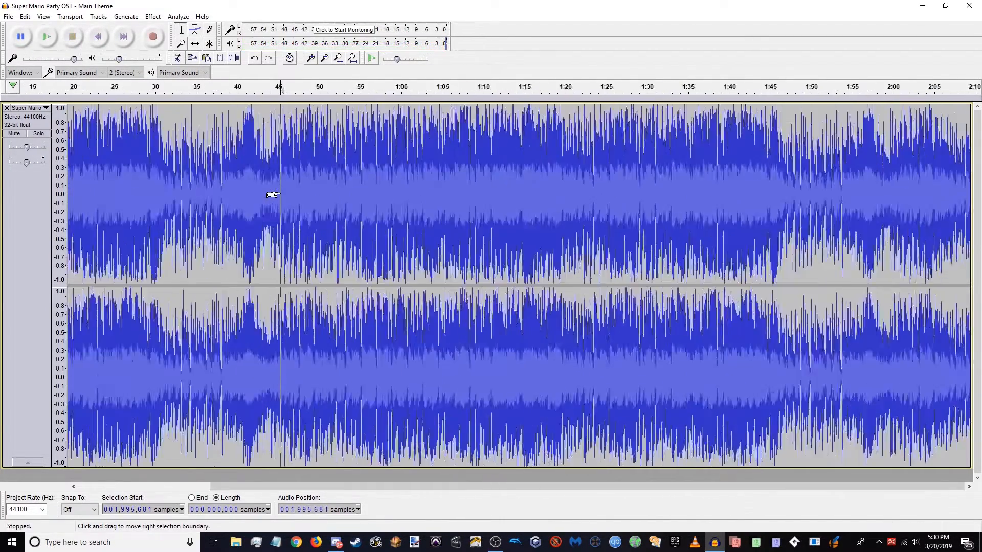
key(space)
drag(252, 188, 17, 204)
key(Delete)
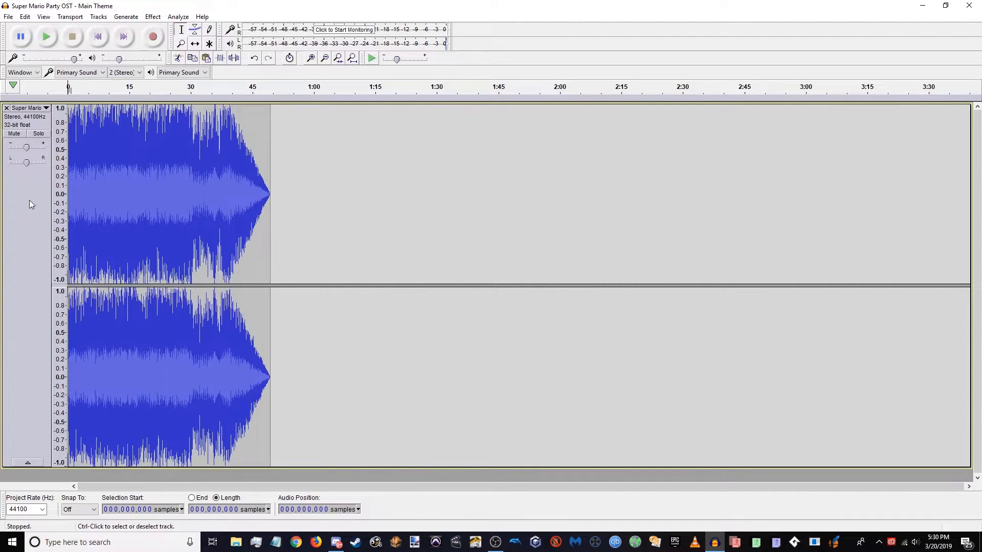
Play the trimmed song from sample 579083 to find where the first section ends, stopping playback there with the cursor set
scroll(142, 198, up, 6)
click(98, 37)
scroll(142, 197, down, 1)
scroll(142, 197, down, 3)
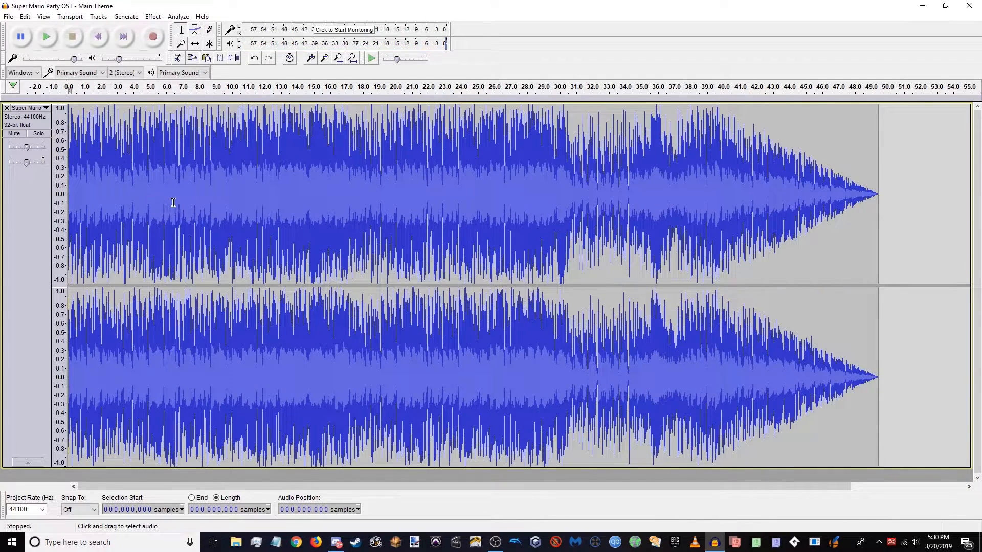
click(282, 166)
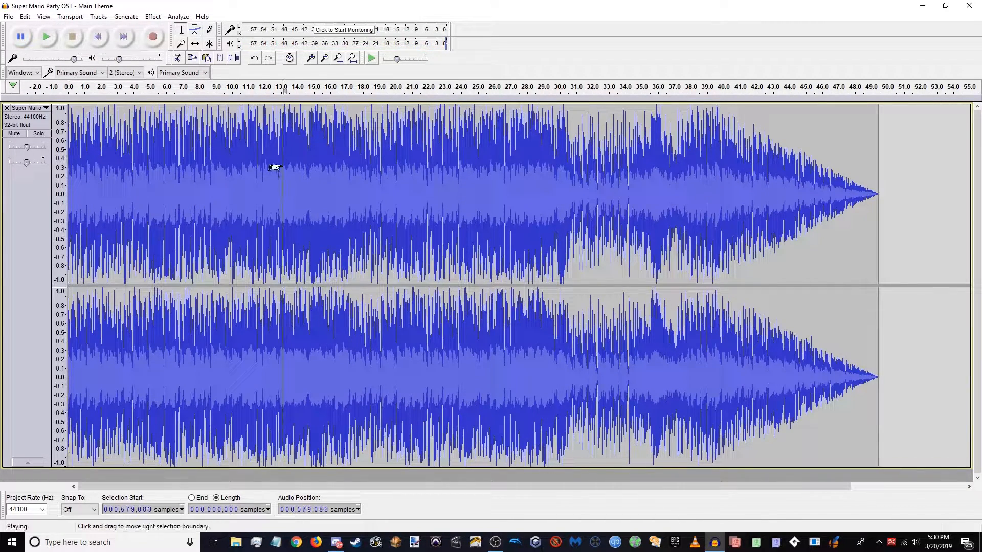
key(space)
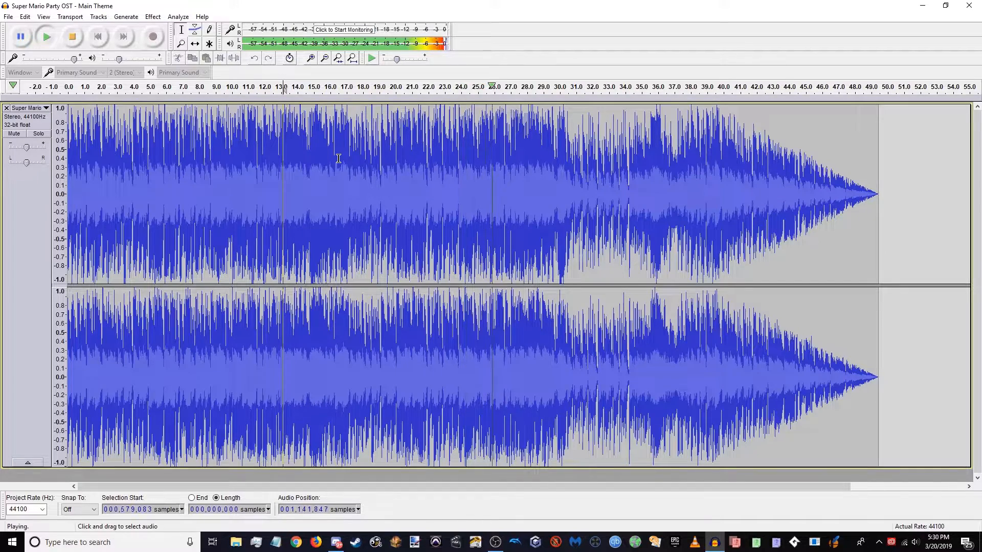
scroll(656, 160, up, 3)
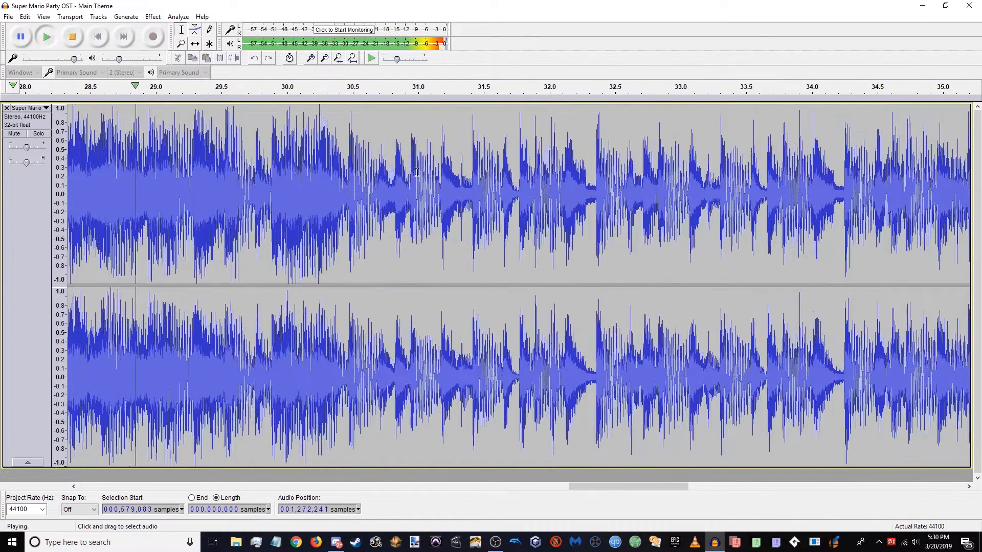
key(x)
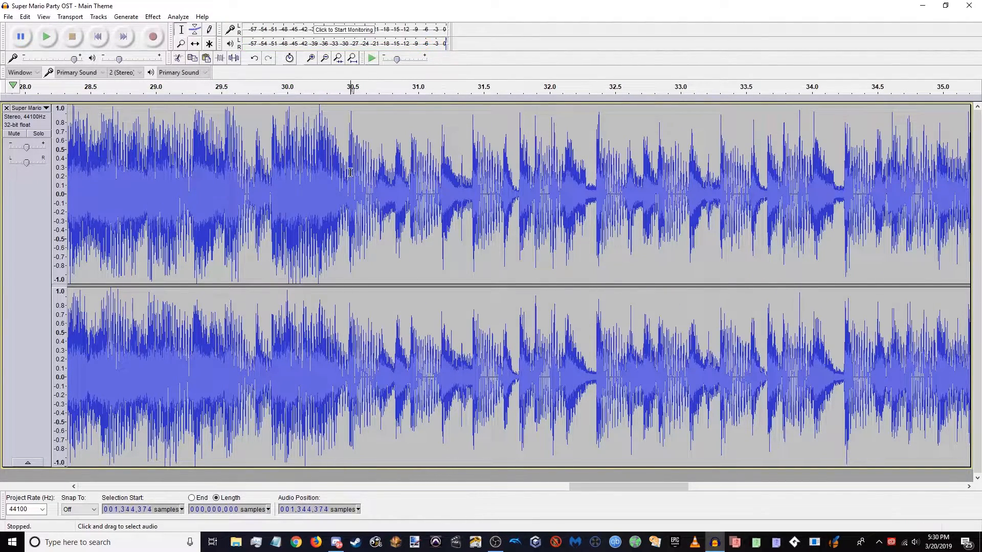
Check the beat near 30.5 seconds by ear and place the cursor on the zero crossing at sample 1343796
scroll(354, 173, up, 6)
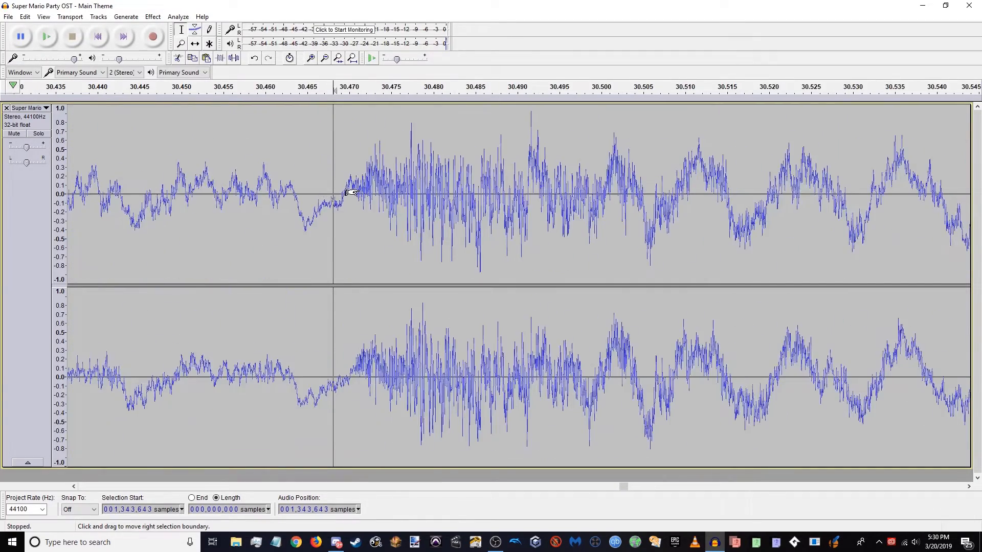
scroll(352, 192, down, 6)
click(324, 191)
key(space)
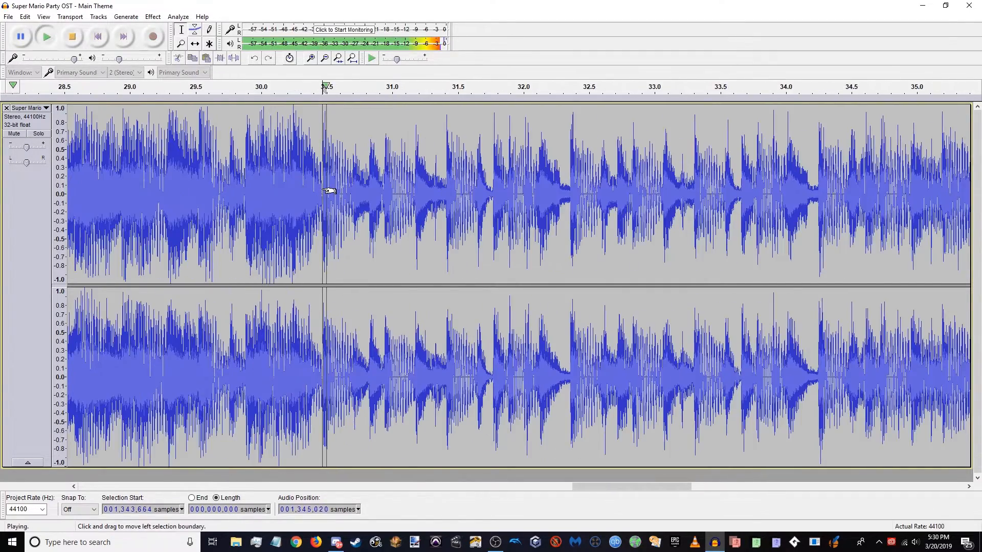
key(space)
scroll(329, 192, up, 7)
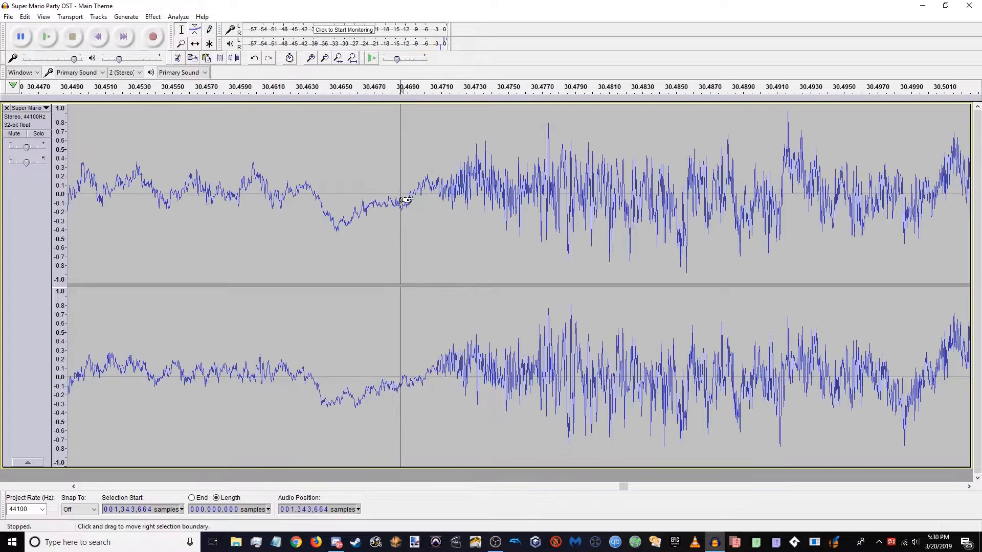
scroll(403, 200, up, 2)
scroll(542, 198, up, 5)
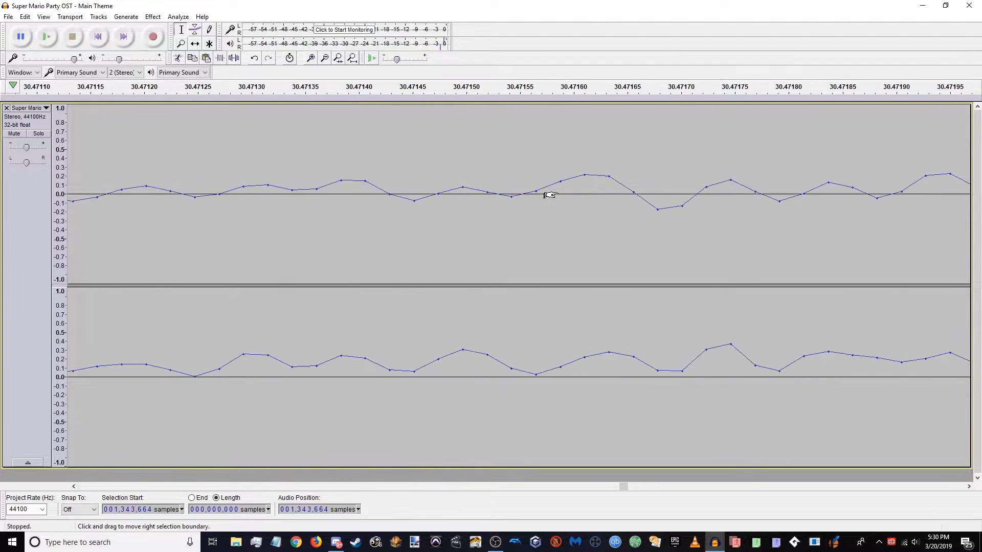
click(501, 194)
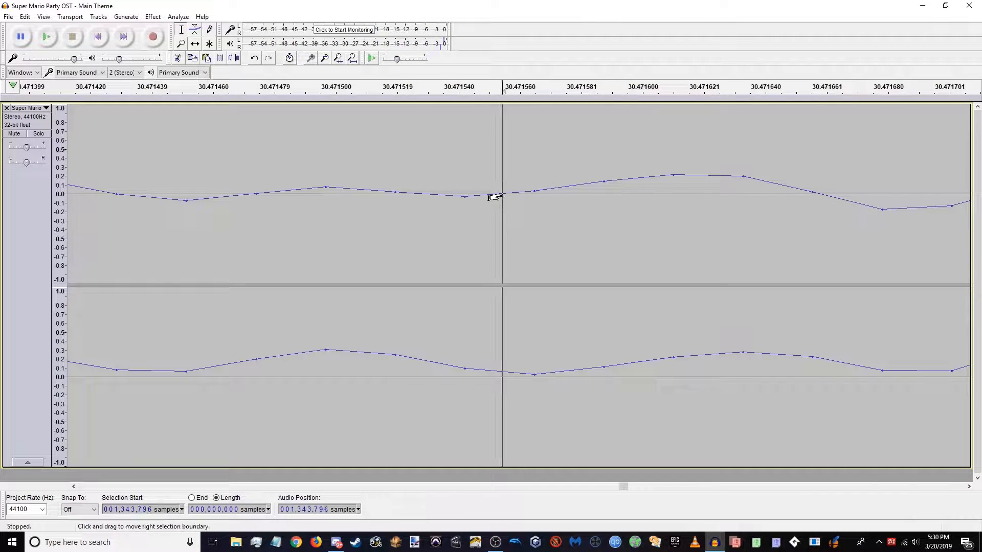
Delete all audio after sample 1343796 and return the cursor to the start of the track
scroll(499, 201, down, 18)
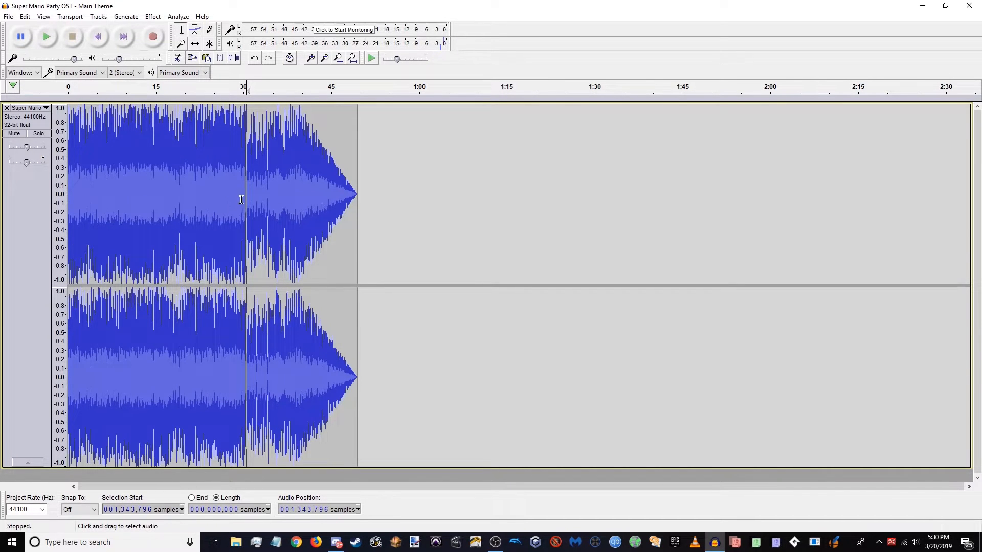
drag(244, 199, 434, 169)
key(Delete)
key(Home)
scroll(114, 187, up, 3)
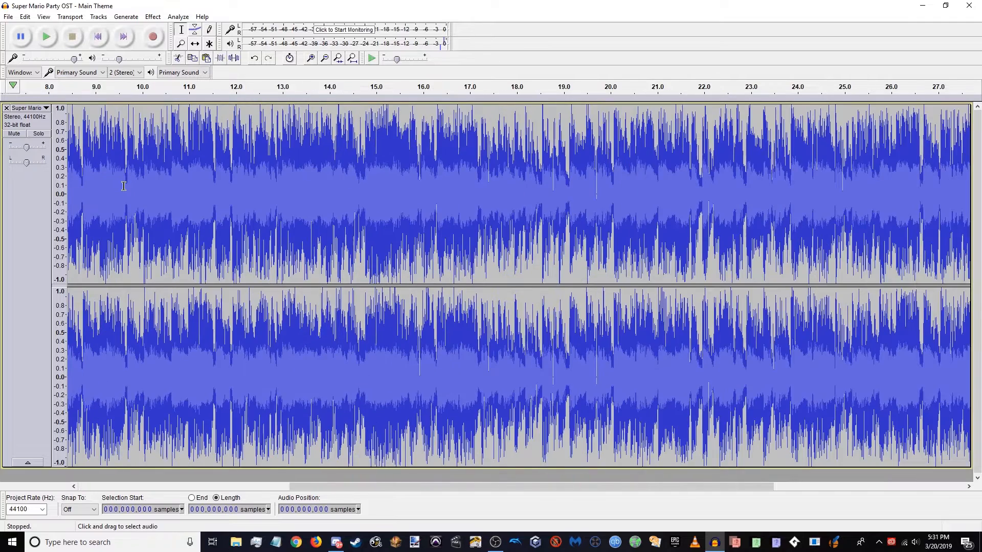
Play the track from its start to find the first beat and place the cursor on the zero crossing at sample 10303
click(98, 38)
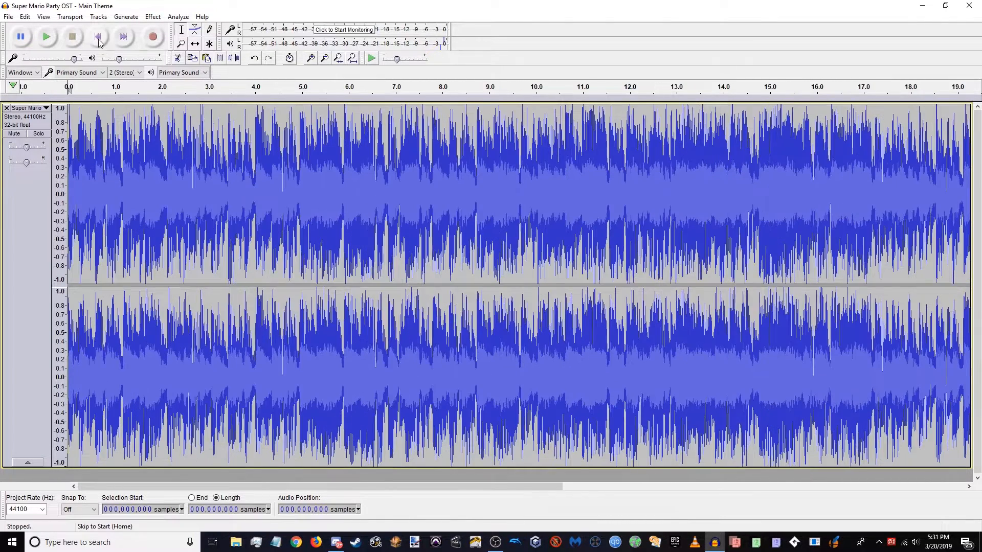
key(shift+space)
scroll(259, 199, down, 3)
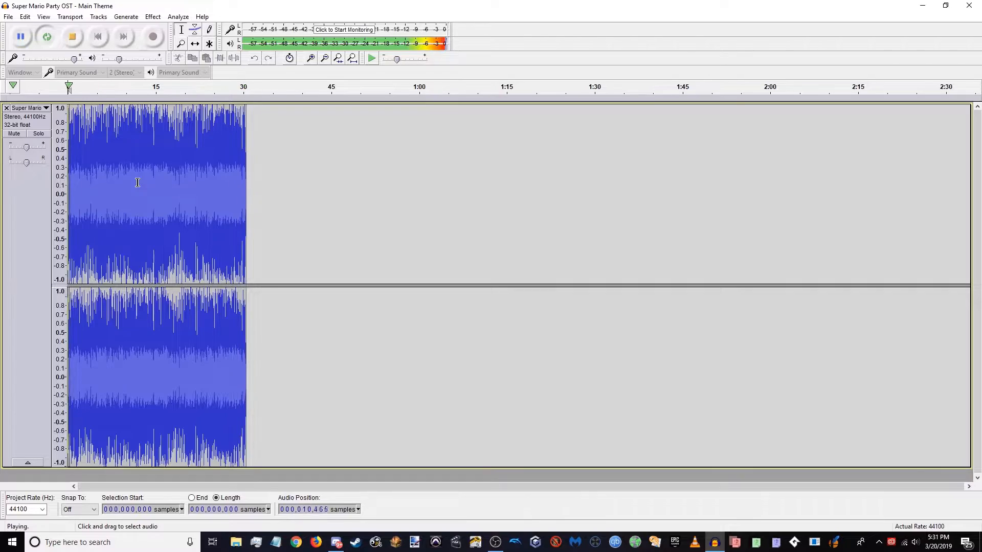
key(space)
scroll(113, 197, up, 5)
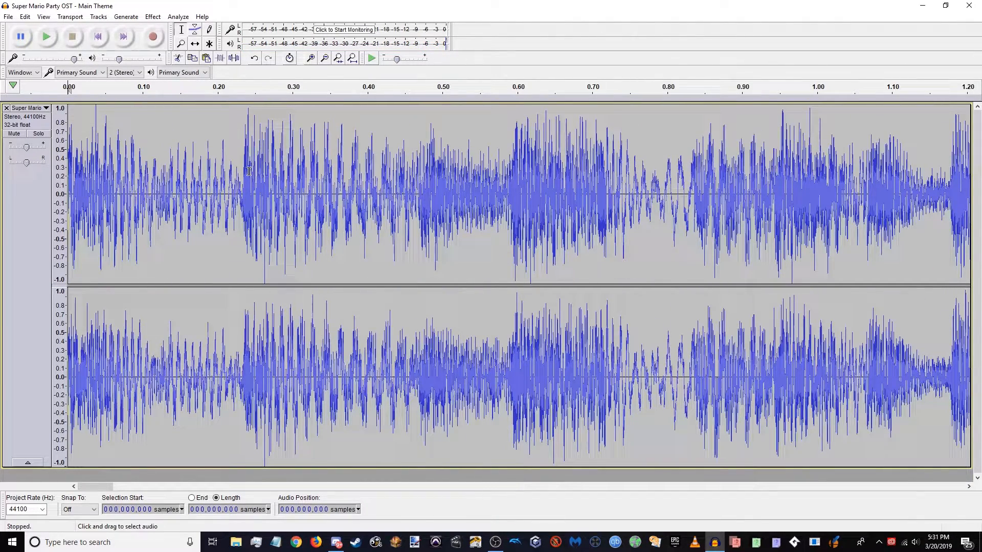
click(247, 171)
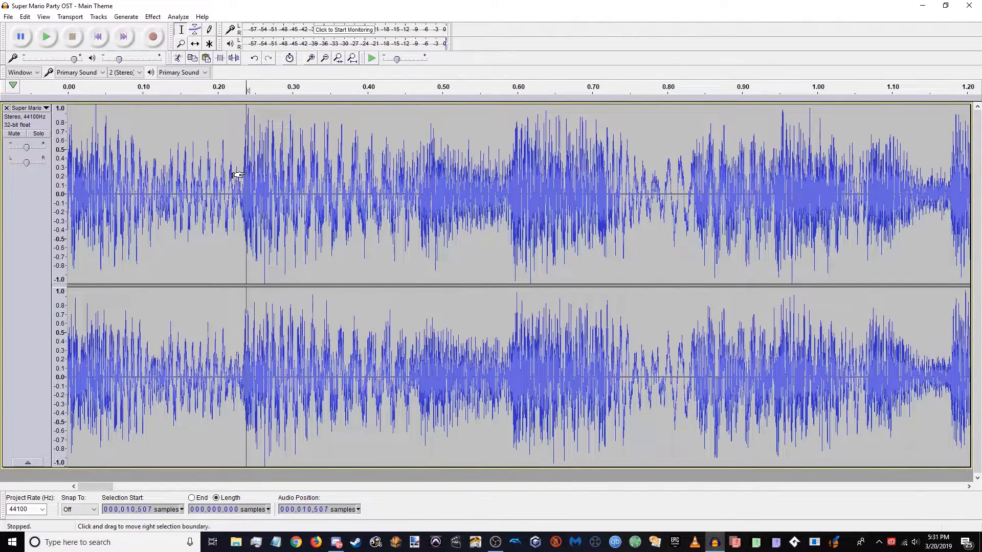
scroll(246, 177, up, 3)
scroll(289, 205, up, 7)
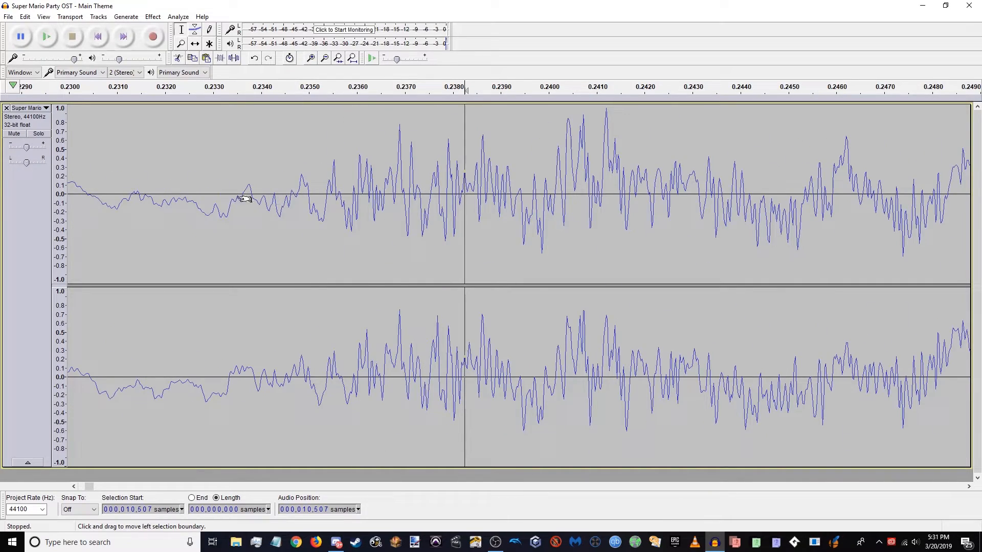
click(271, 199)
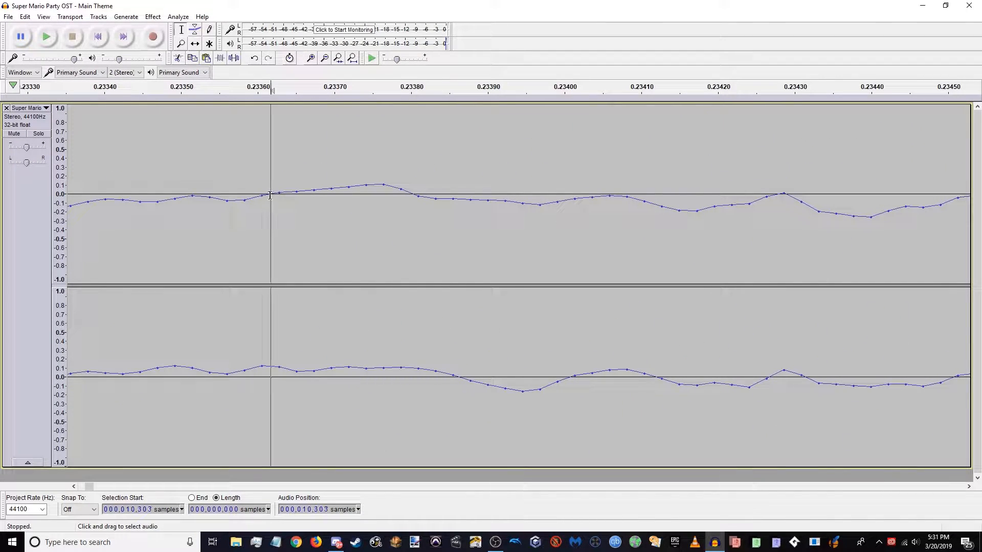
Delete all audio from the start of the track up to sample 10303
scroll(269, 199, down, 10)
shift+click(147, 198)
key(shift+Home)
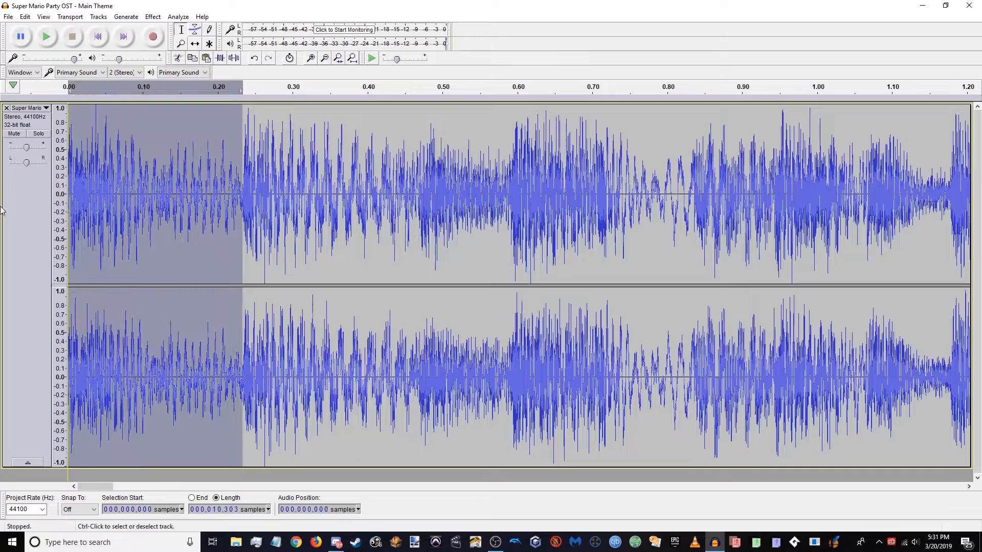
key(Delete)
Play the trimmed song on loop from the start, skipping ahead to near its end to check the transition by ear
key(shift)
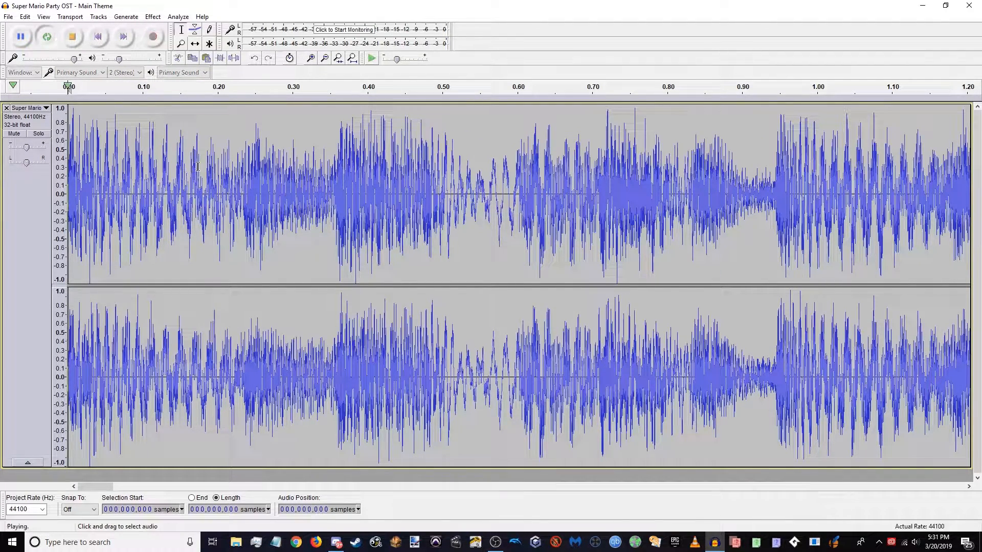
key(shift+space)
scroll(197, 175, down, 6)
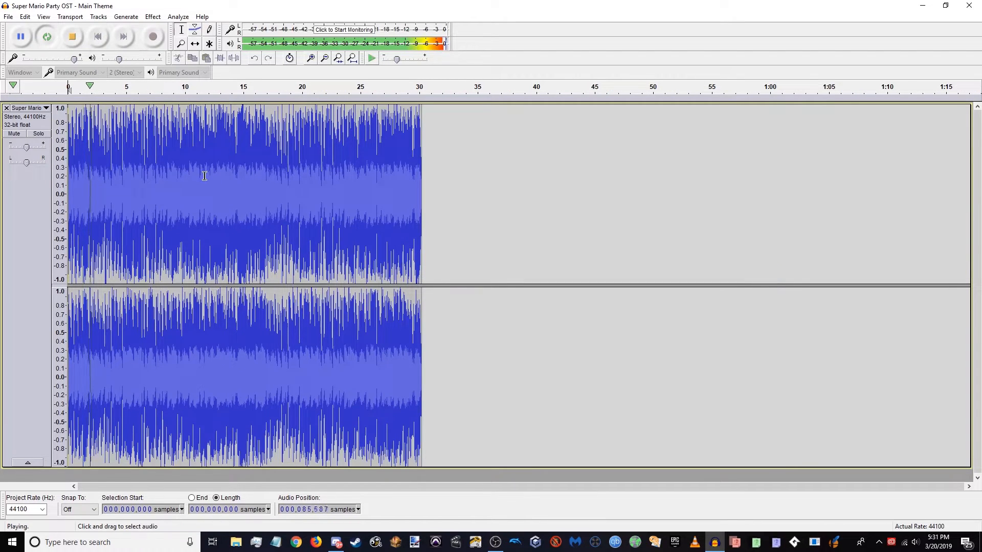
key(Right)
key(Right)
key(Right)
key(Right)
key(Right)
key(Right)
key(Right)
key(Right)
key(Right)
key(Right)
key(Right)
key(Right)
key(Right)
key(Right)
key(Right)
key(Right)
key(Right)
key(Right)
key(Right)
key(Right)
key(Right)
key(Right)
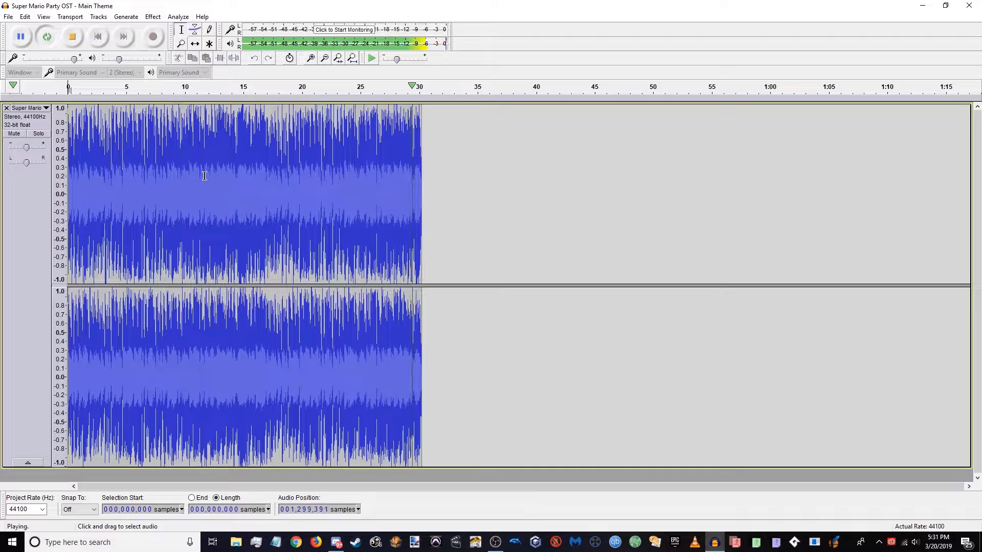
key(space)
Export the trimmed song to the Desktop as a signed 16-bit PCM WAV named Super Mario Party OST - Main Theme
drag(271, 6, 507, 71)
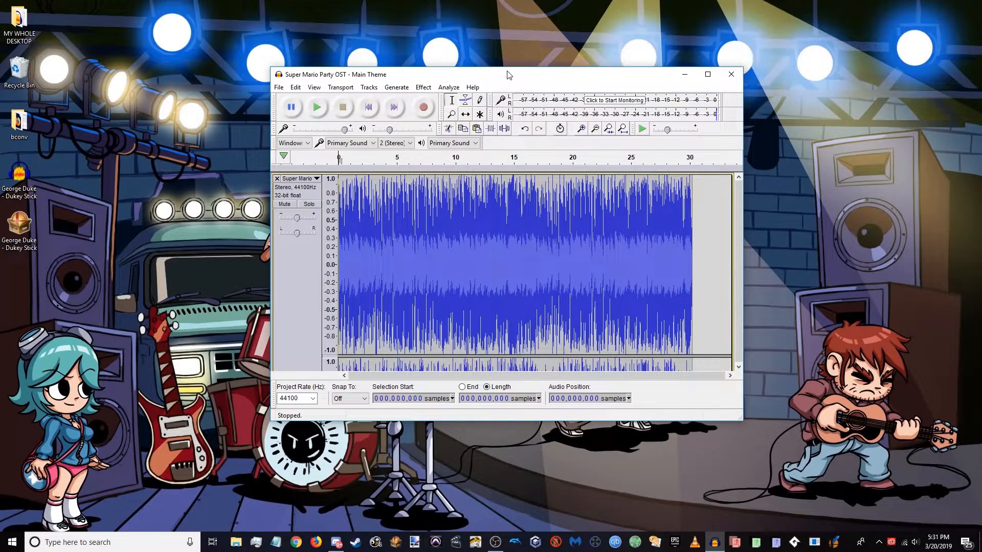
key(ctrl+shift+e)
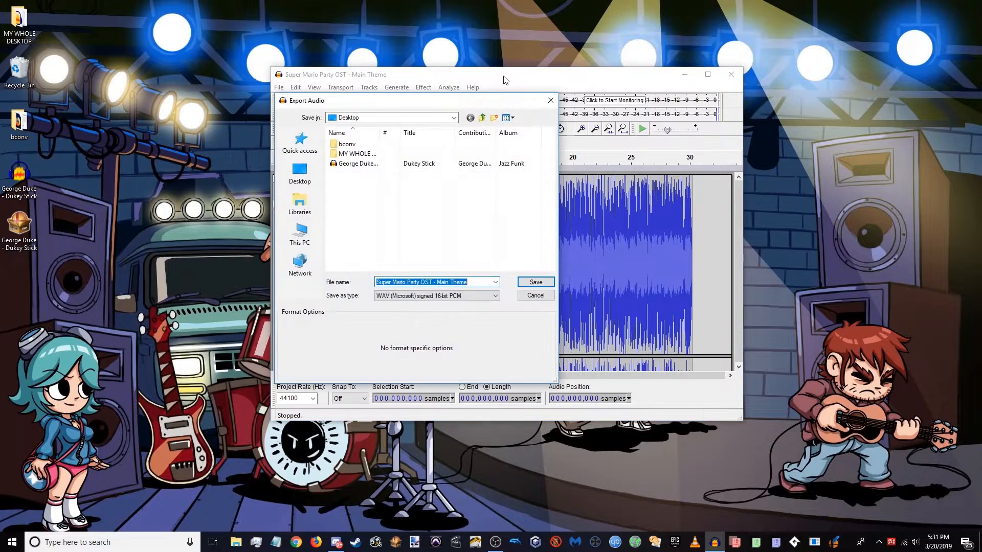
key(Return)
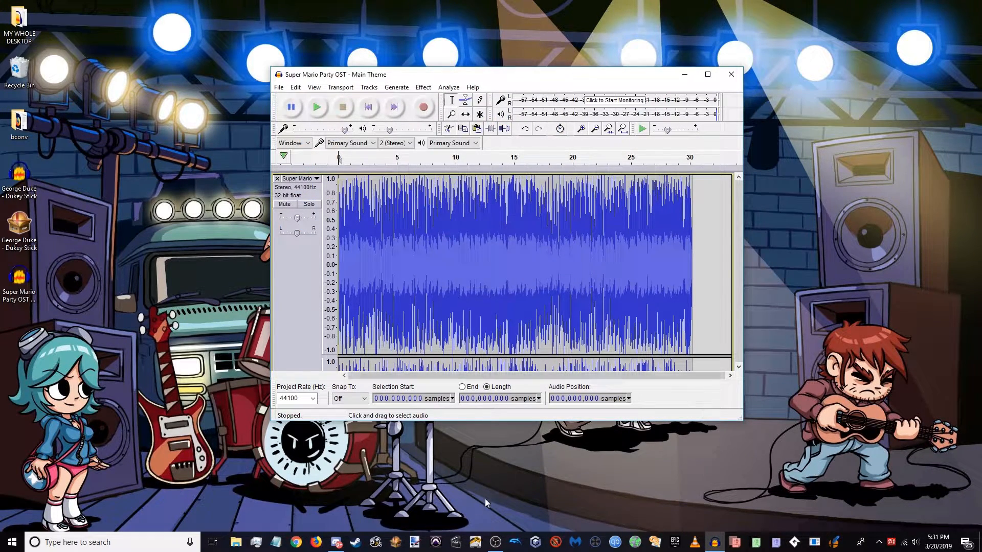
Switch to BrawlBox and create a new Brstm Audio Stream from the exported Super Mario Party OST - Main Theme WAV
click(395, 542)
click(130, 142)
click(134, 141)
click(134, 142)
mouse_move(149, 153)
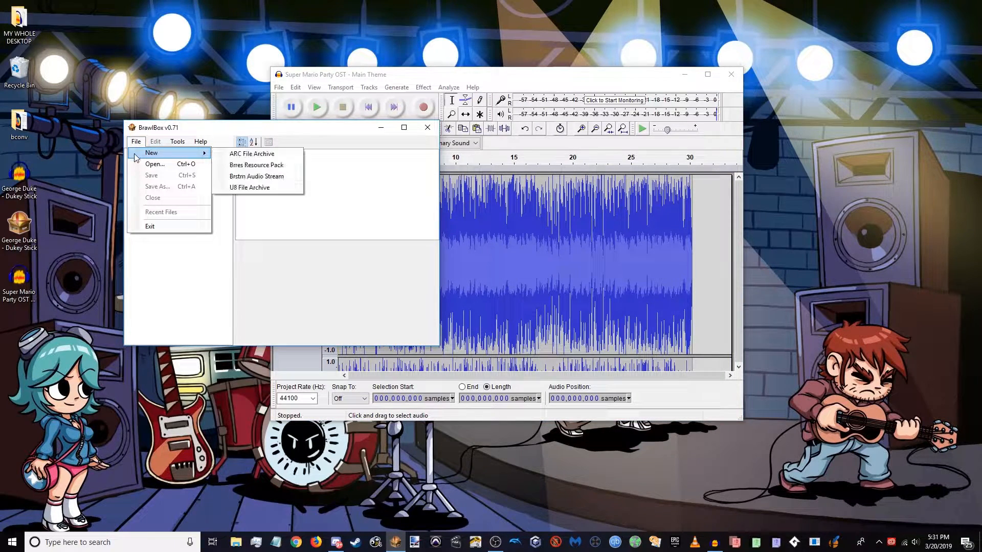
click(266, 176)
double_click(307, 210)
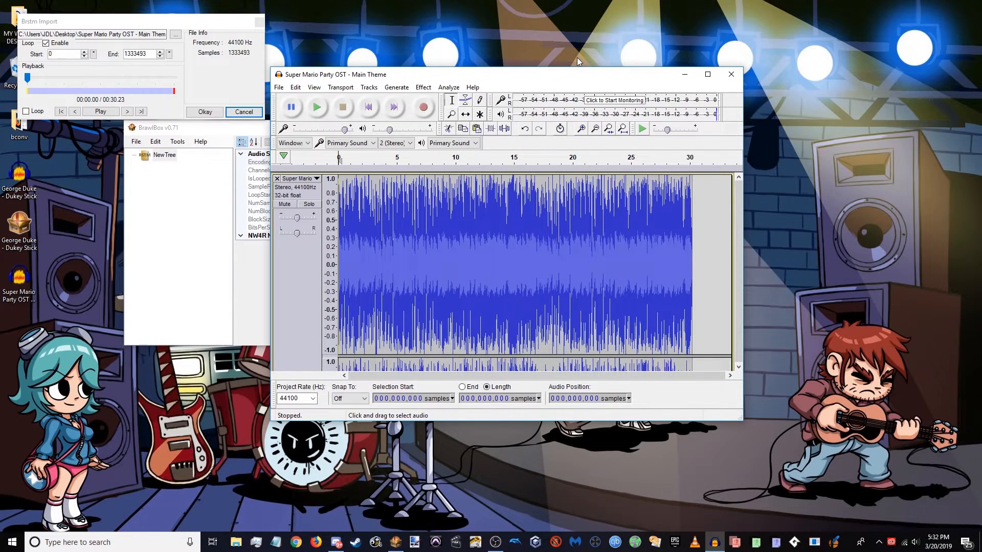
Preview the song with looped playback and accept the BRSTM import with its loop from sample 0 to 1333493
click(28, 111)
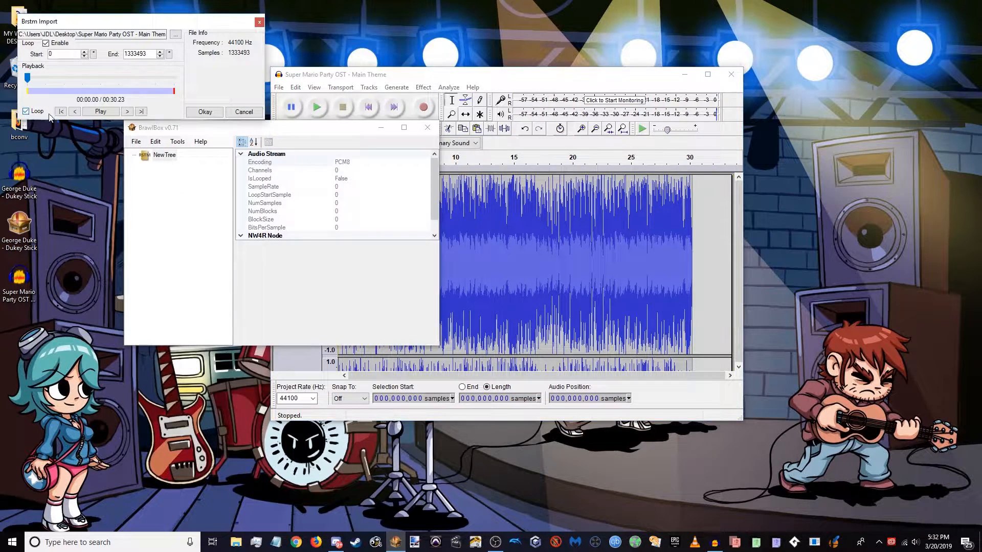
click(96, 112)
click(101, 111)
click(205, 111)
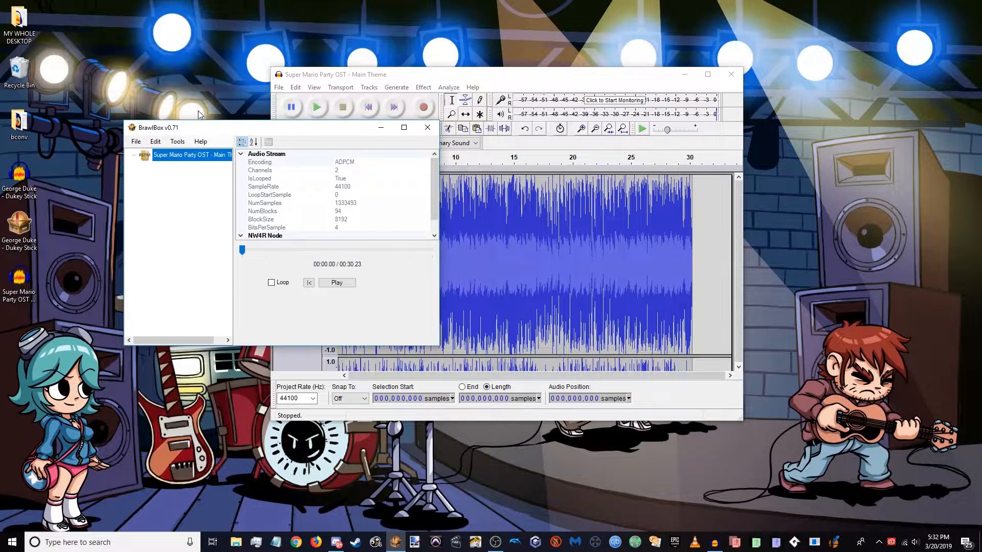
Play the imported stream with looping on to check the transition from end to start, and stop playback
click(337, 282)
click(281, 283)
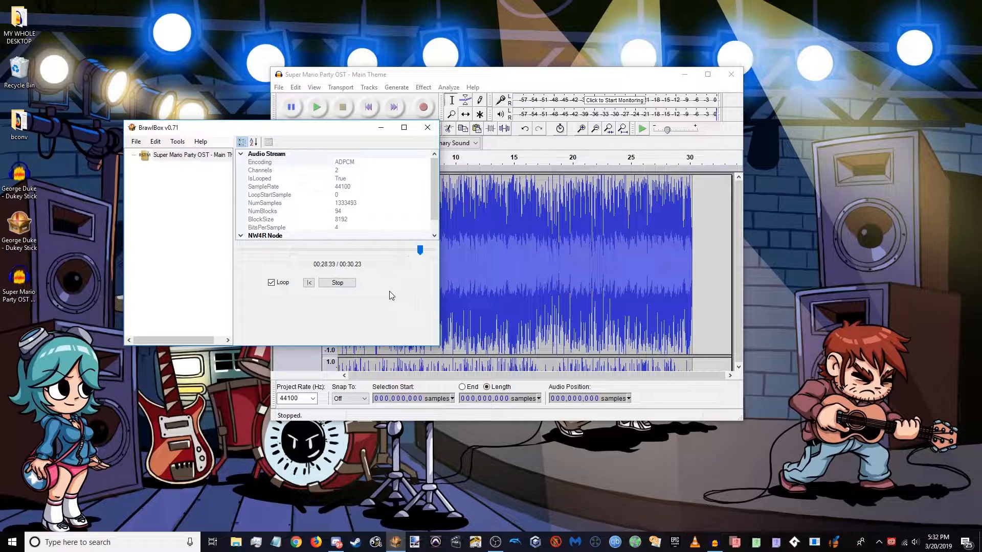
click(340, 284)
Export the Super Mario Party OST - Main Theme stream to the Desktop as a BRSTM file
right_click(158, 156)
click(158, 162)
key(Return)
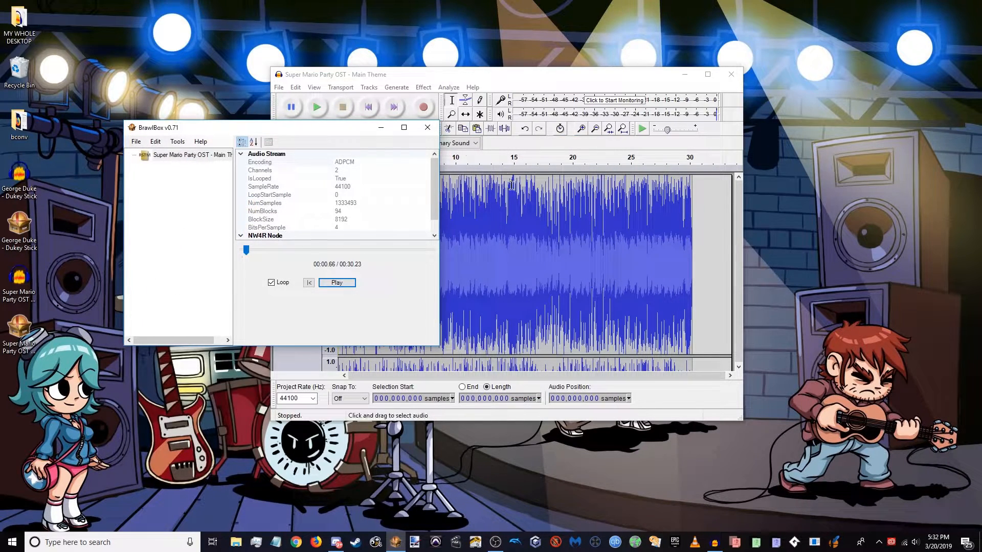
Close the Audacity project and the BrawlBox window
click(558, 199)
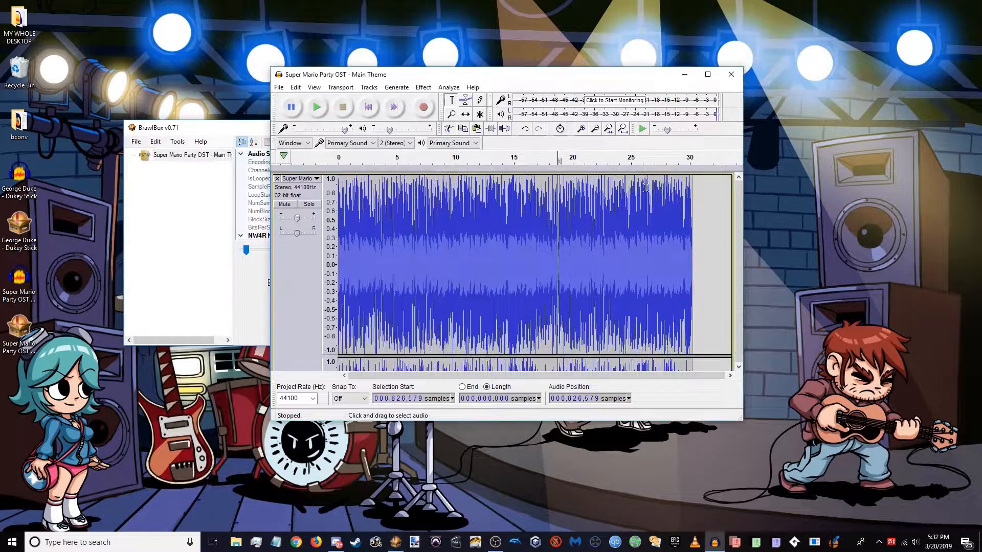
click(731, 74)
click(537, 248)
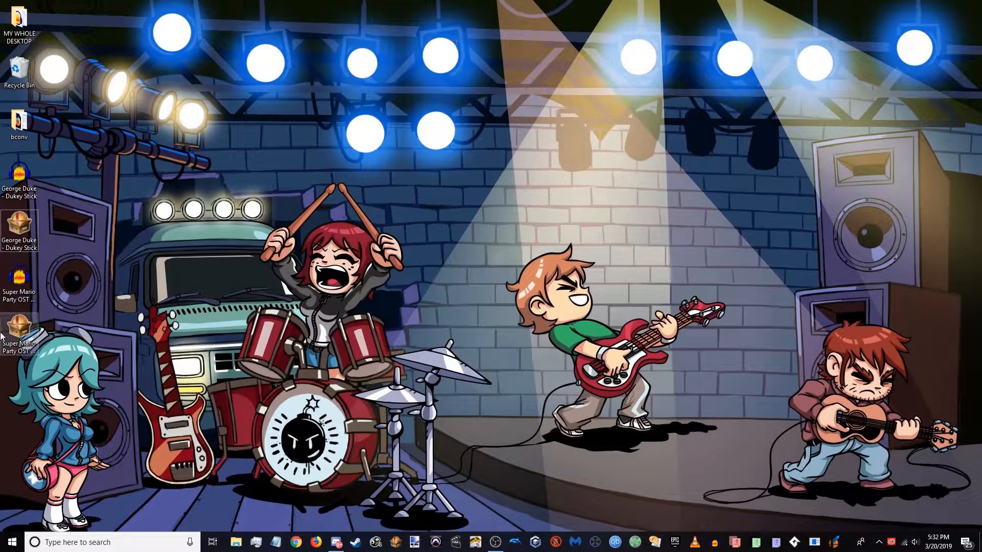
Open the exported Super Mario Party OST - Main Theme WAV from the desktop in Audacity
click(25, 280)
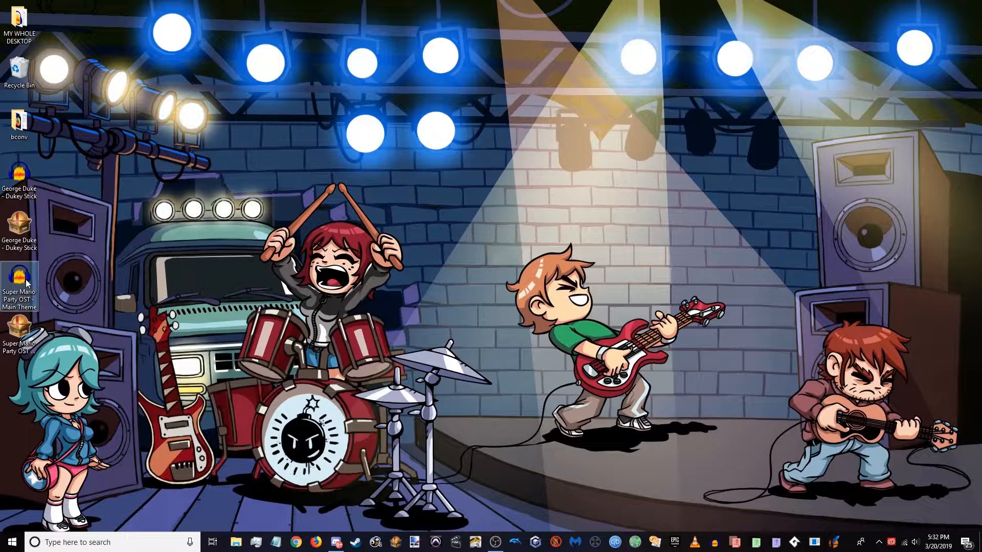
double_click(26, 279)
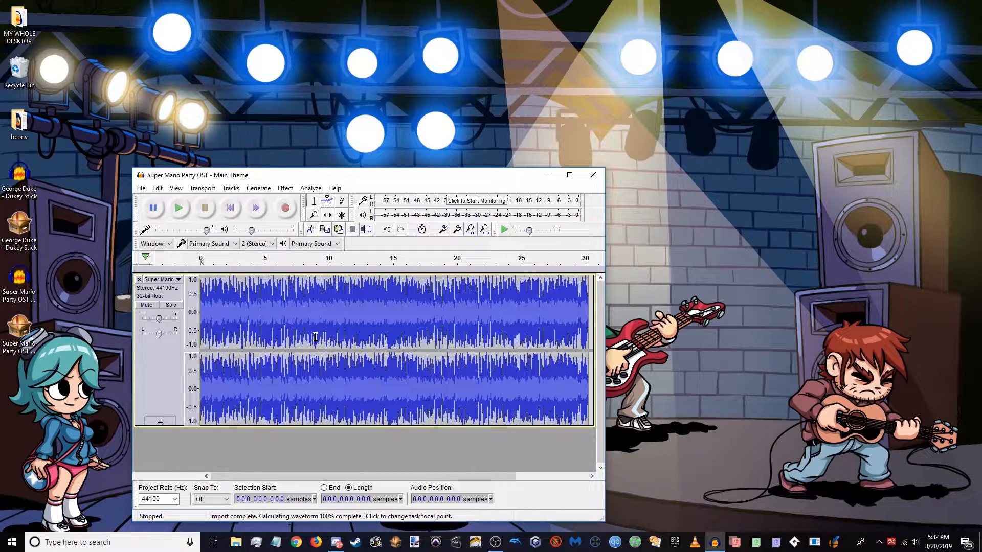
Open the bconv folder on the desktop and launch BRSTM Converter C#, moving the folder window clear of it
double_click(28, 122)
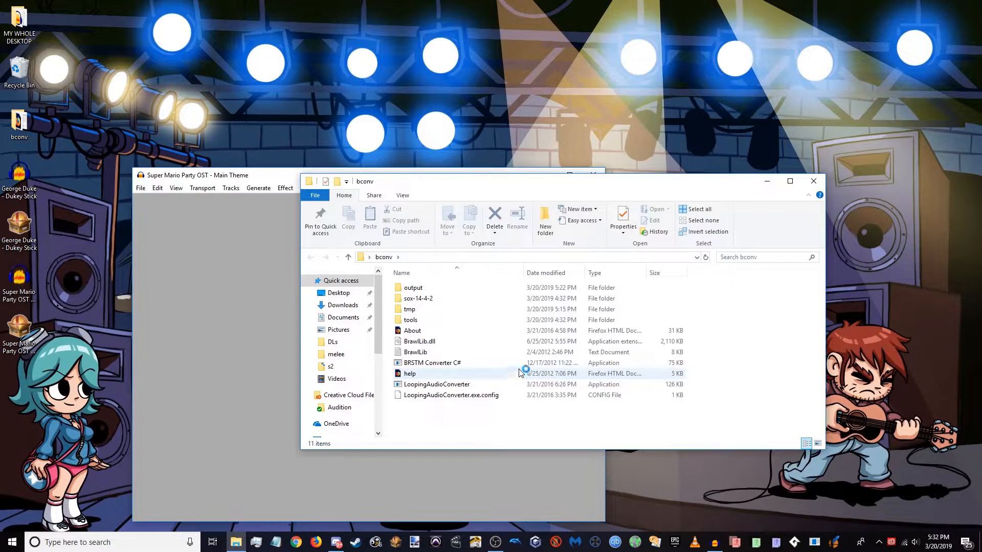
click(519, 363)
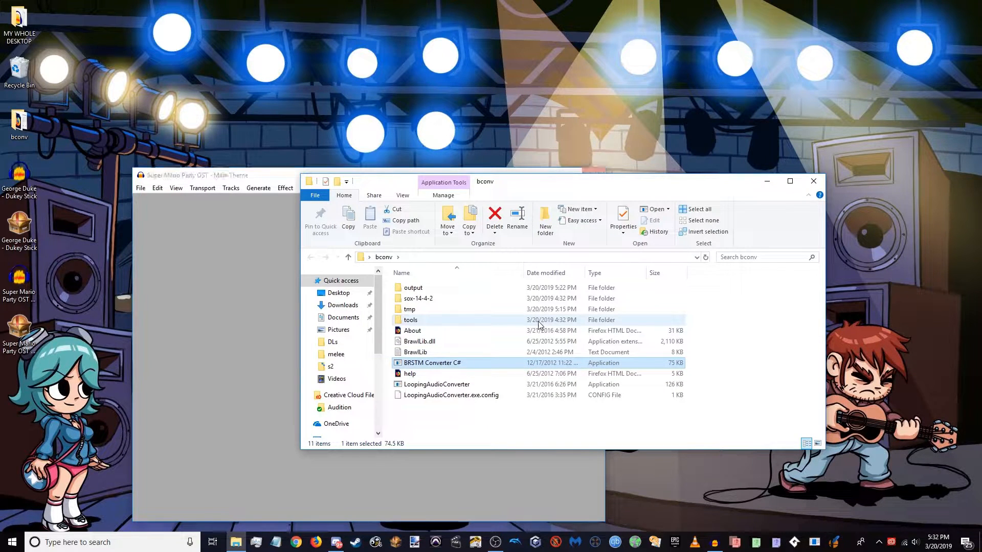
drag(250, 176, 175, 342)
drag(502, 187, 580, 157)
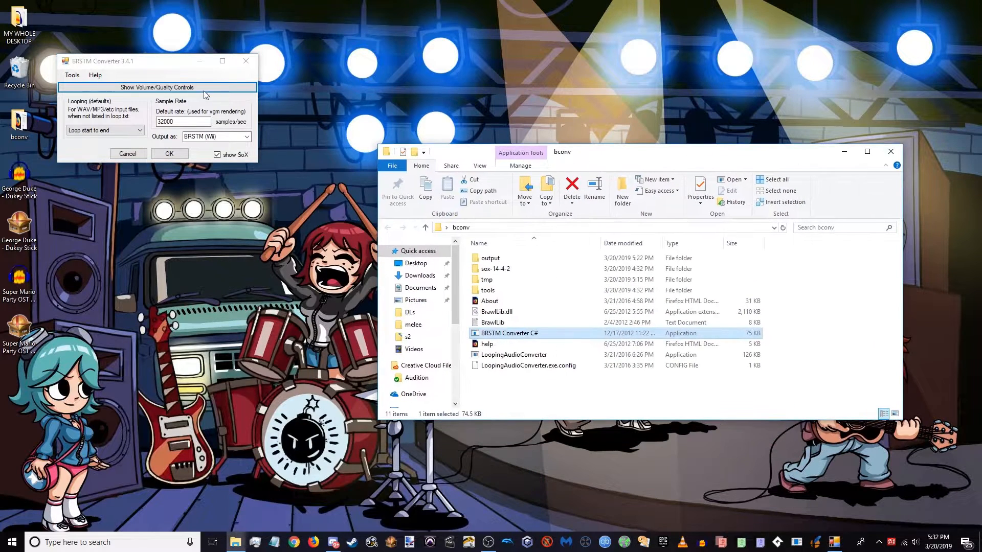
Adjust the sample rate to the absolute value of 32000 and convert the desktop's Super Mario Party OST - Main Theme BRSTM file
click(195, 87)
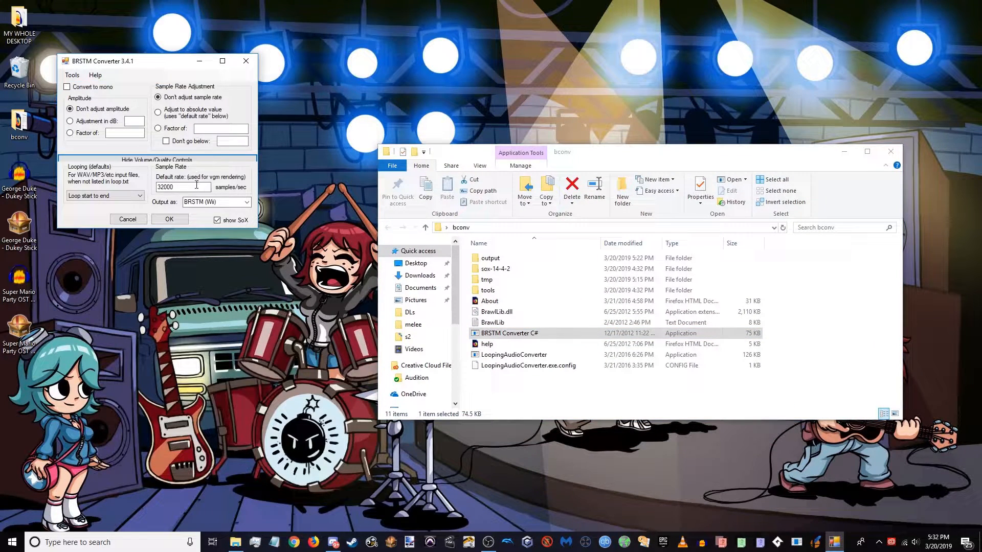
click(174, 115)
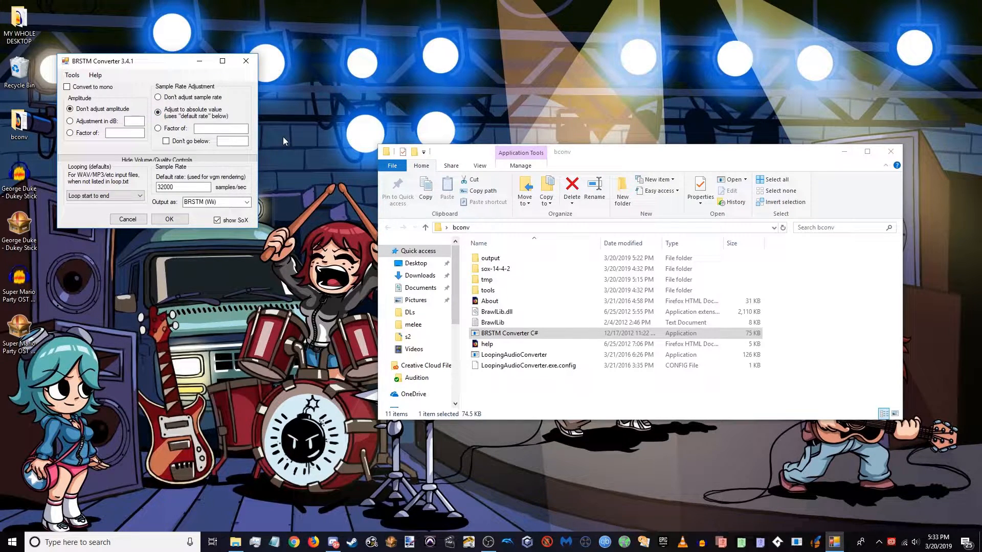
click(169, 220)
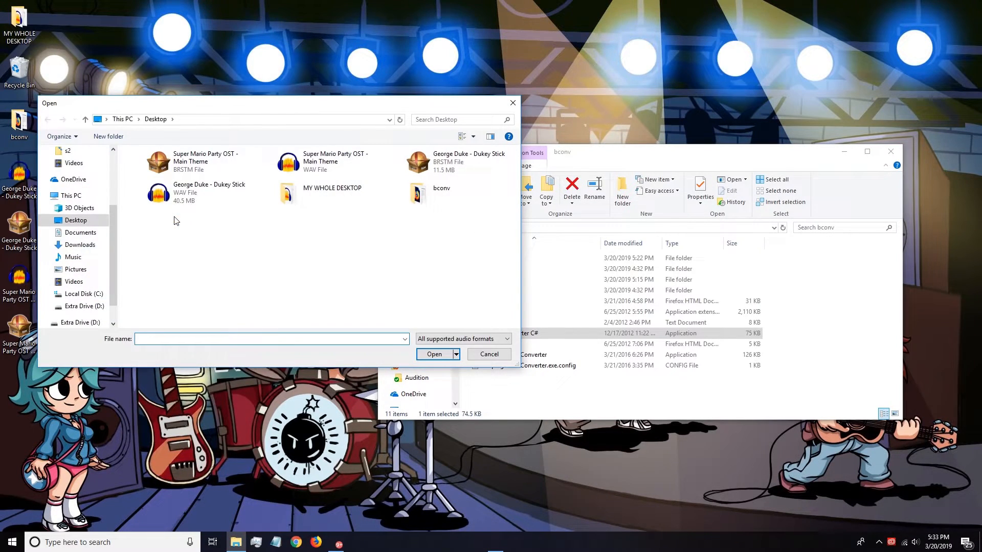
double_click(161, 162)
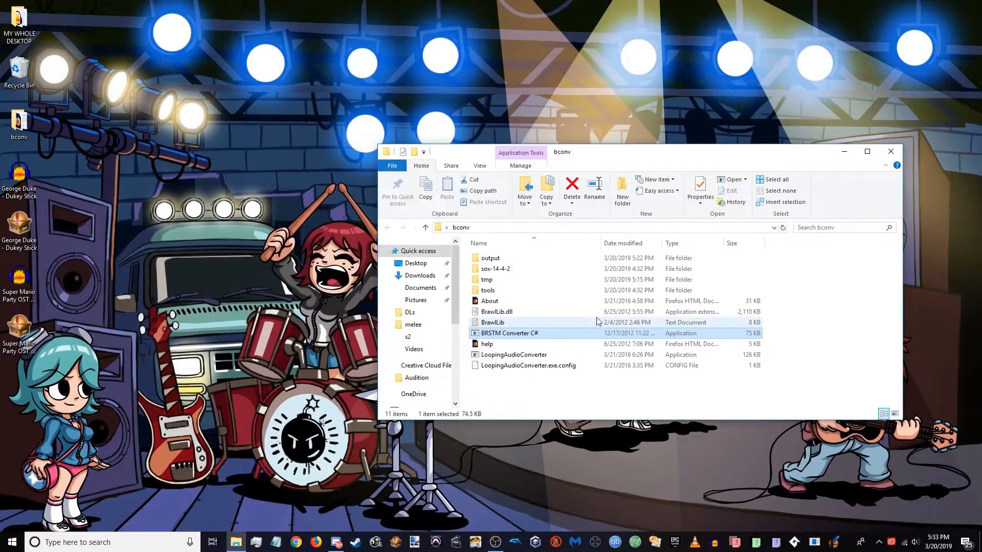
Open the bconv output folder and dismiss the converter's completion window
double_click(731, 263)
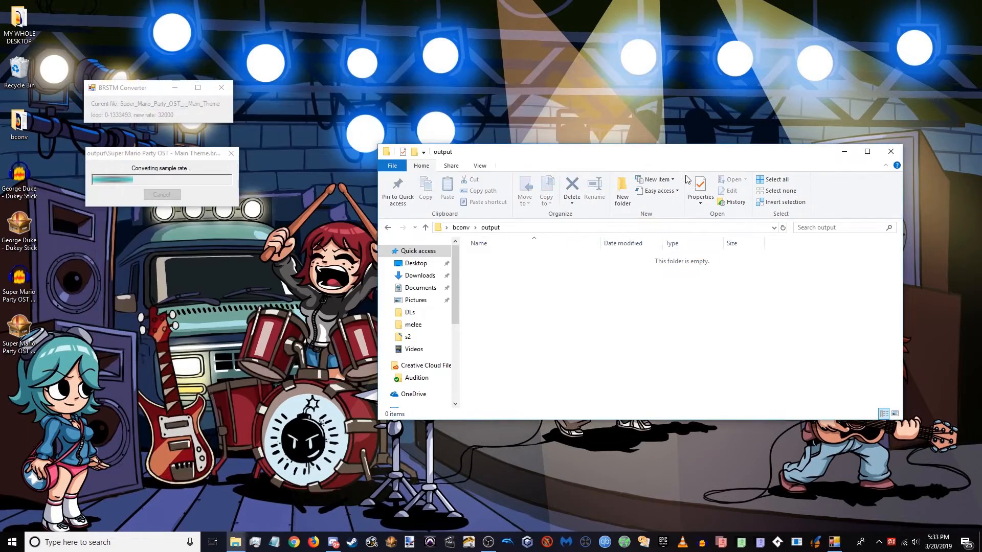
drag(690, 155, 715, 154)
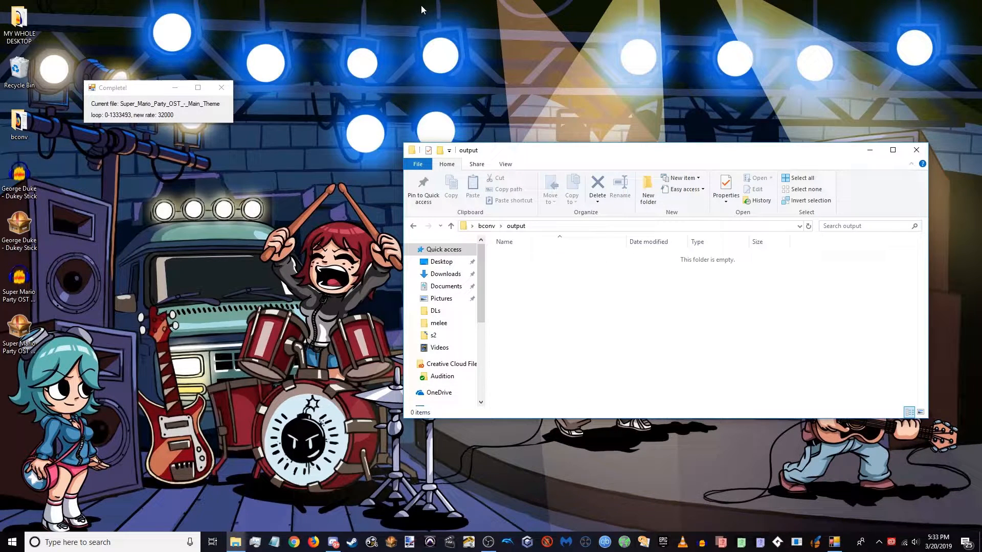
click(153, 101)
key(Return)
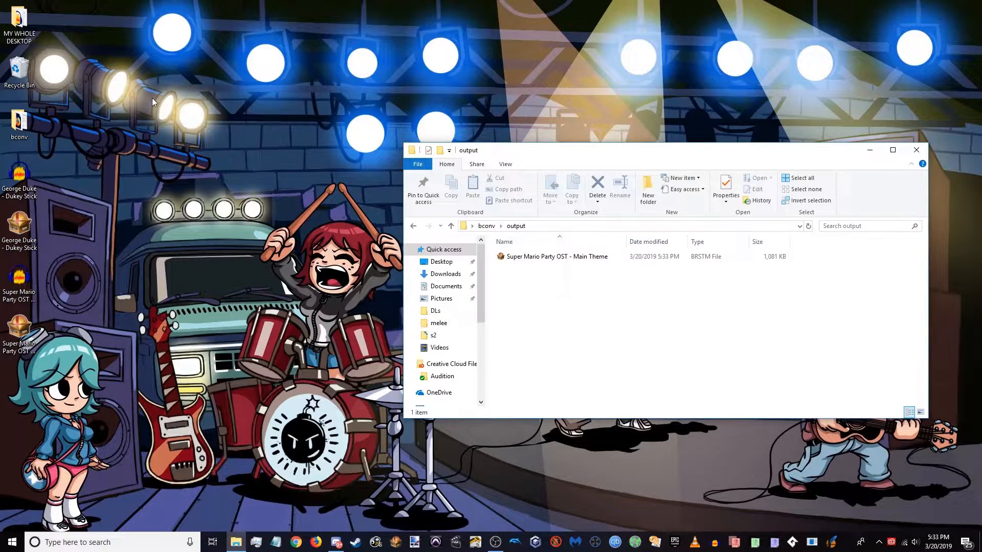
Rename the converted BRSTM in the output folder as Super Mario Party OST - Main Theme2
click(620, 261)
key(F2)
key(End)
text(2)
key(Return)
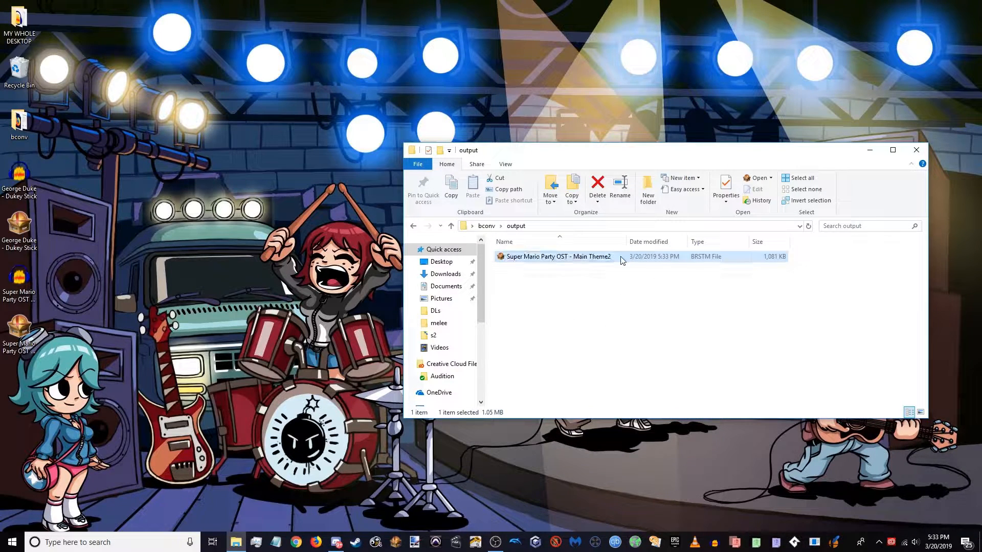
Move the original Super Mario Party OST - Main Theme BRSTM from the desktop into the output folder and select it
click(757, 369)
key(ctrl+v)
click(843, 334)
click(764, 268)
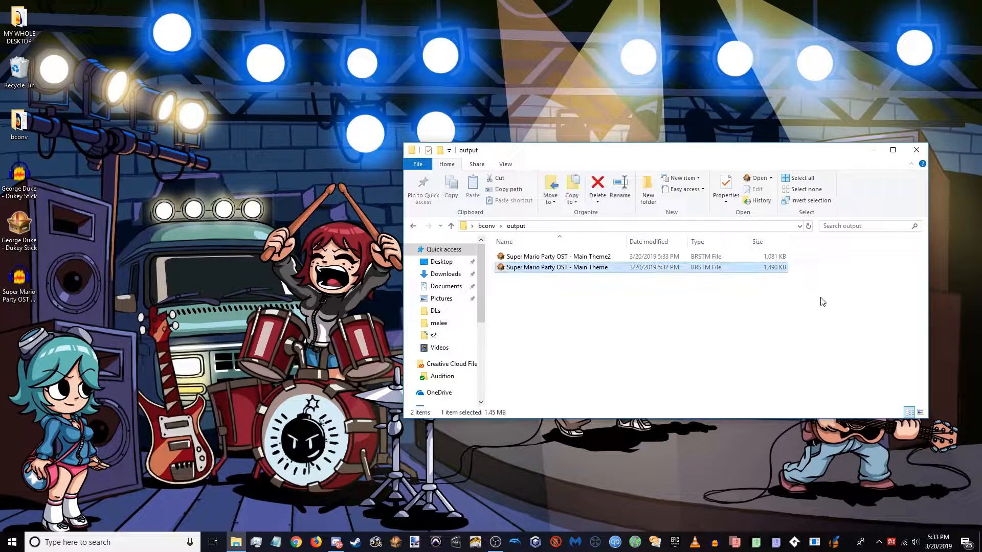
Compare the file sizes of the original and converted Super Mario Party OST - Main Theme BRSTM files in the output folder
key(Up)
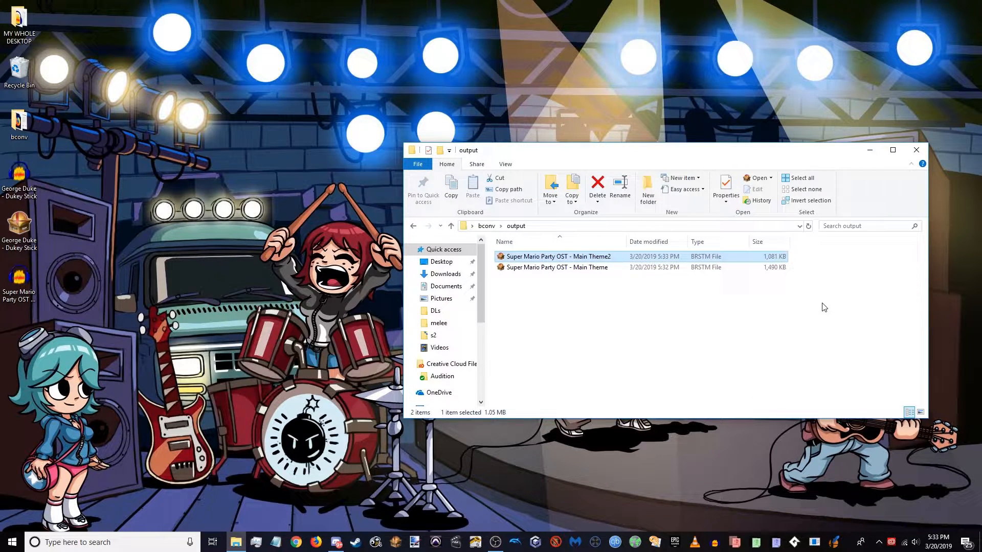
key(Down)
key(Up)
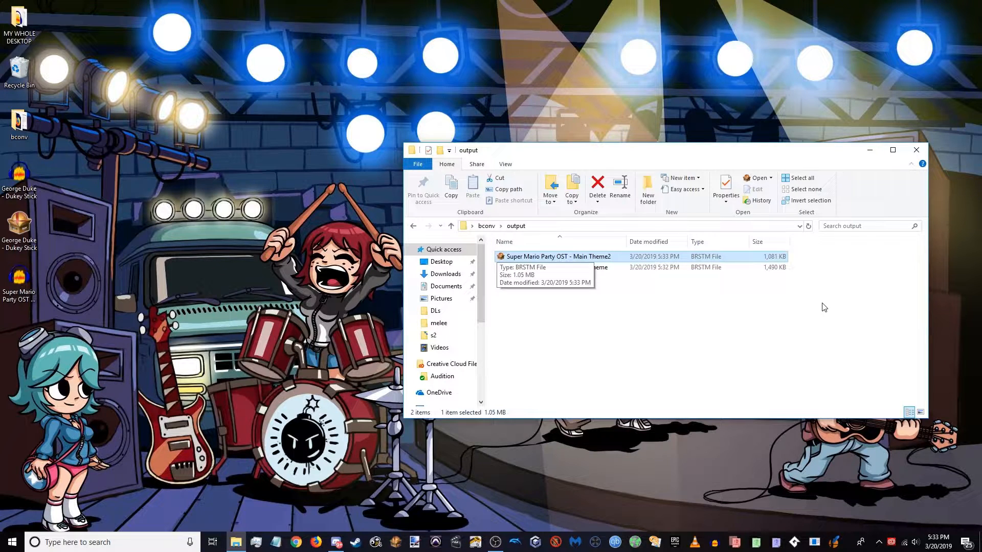
click(823, 307)
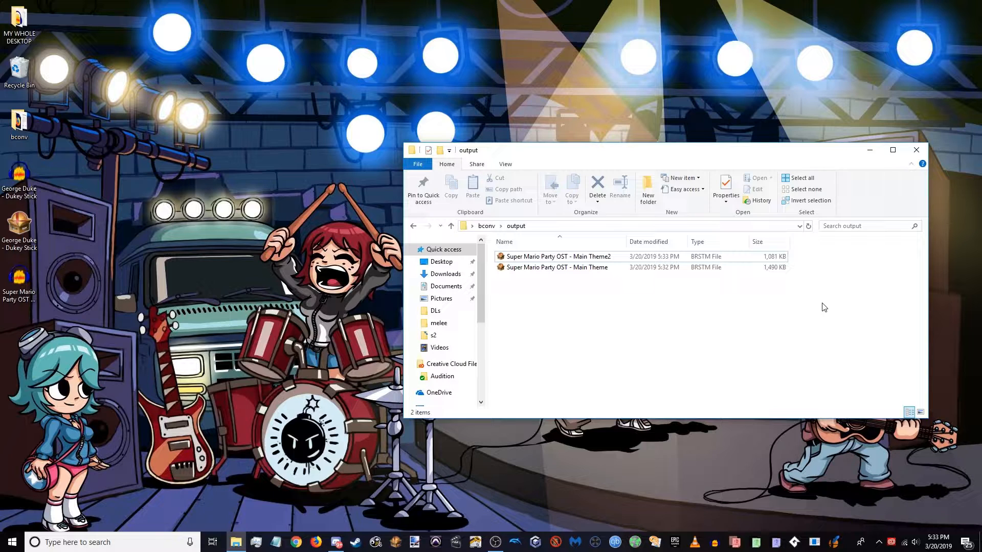
Open LoopingAudioConverter from the bconv folder, examine its amplify and new sample rate options, and close it
key(alt+Left)
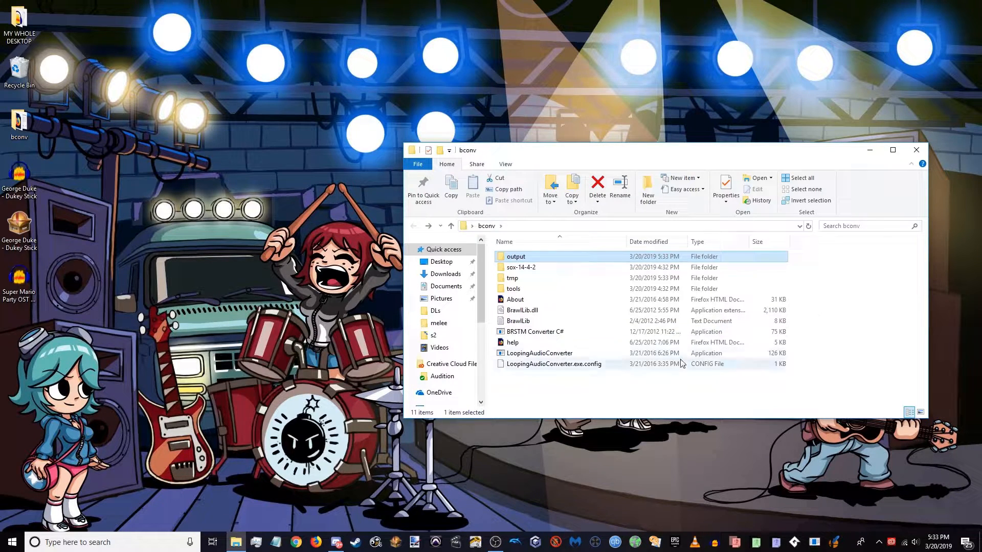
click(608, 353)
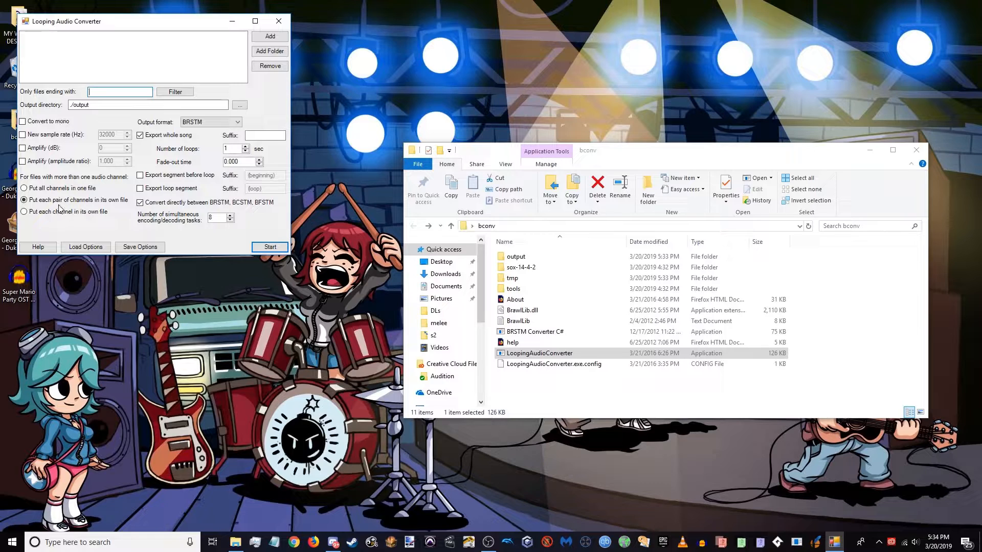
click(41, 149)
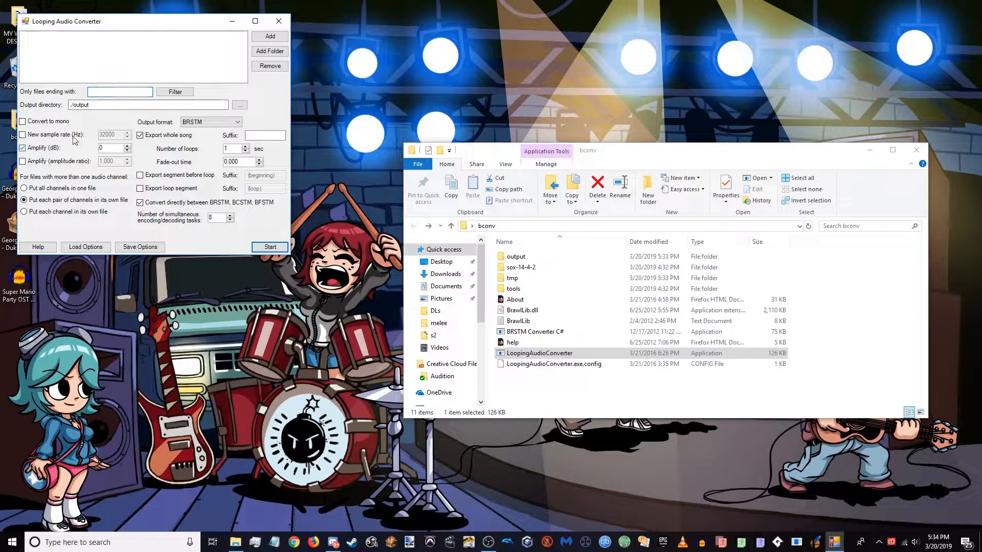
click(126, 151)
click(126, 151)
click(49, 135)
click(128, 133)
click(126, 137)
click(34, 148)
click(44, 136)
click(279, 21)
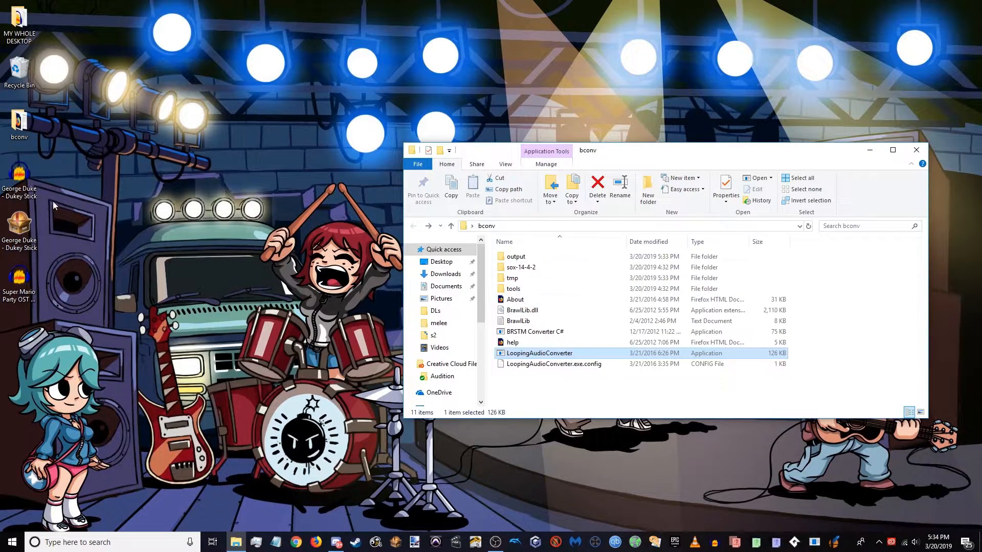
Delete both Super Mario Party OST - Main Theme BRSTM files from the bconv output folder
click(130, 196)
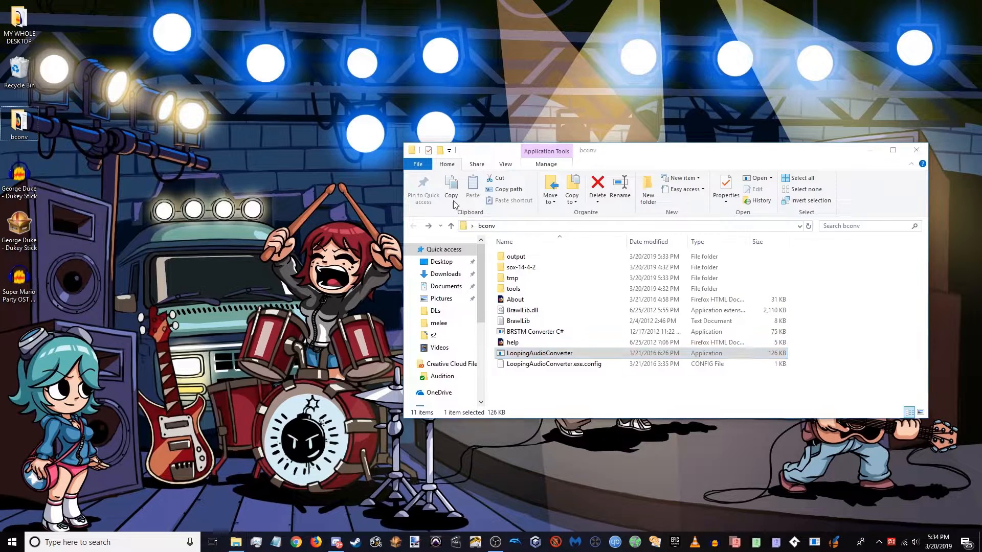
double_click(560, 261)
key(ctrl+a)
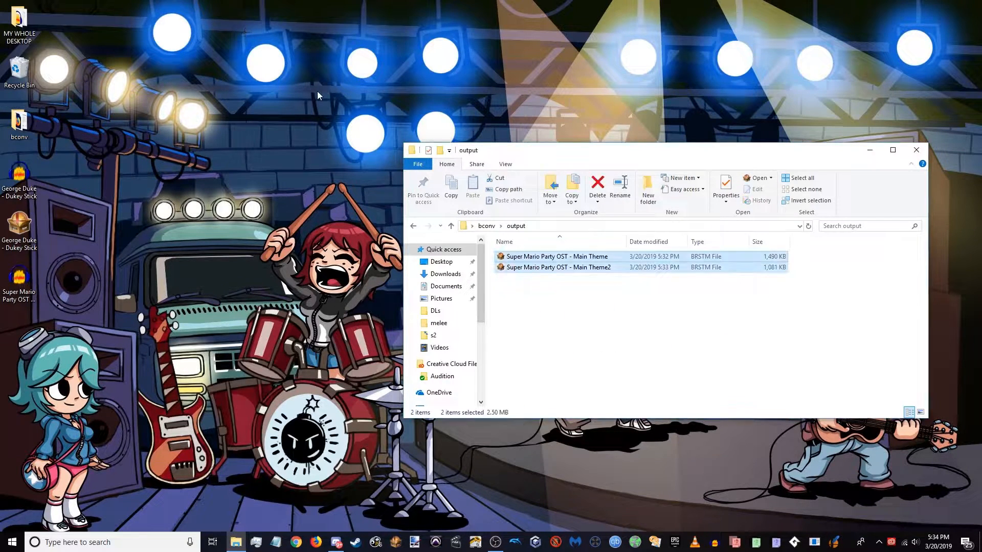
key(Delete)
click(134, 113)
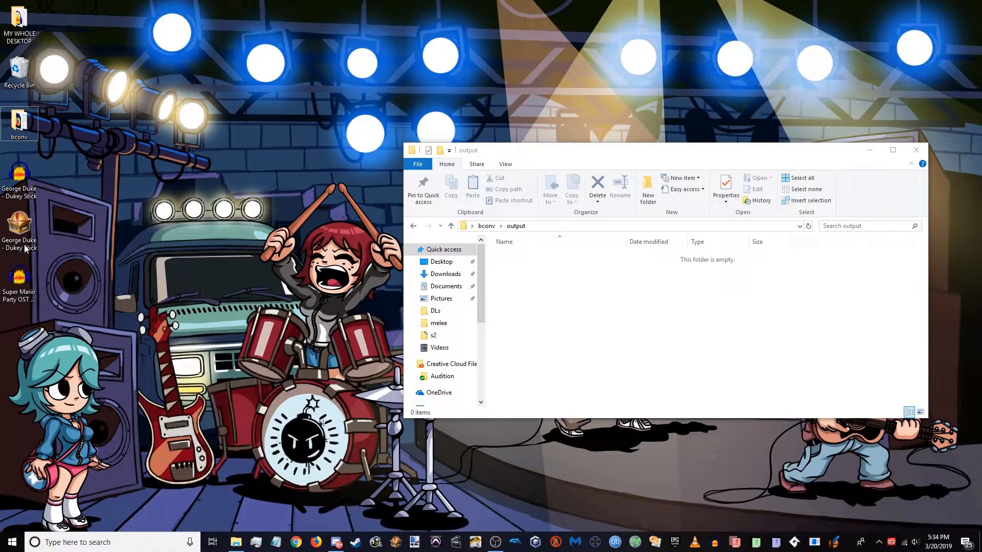
Copy the George Duke - Dukey Stick BRSTM from the desktop into the output folder and rename the desktop file as X01
drag(29, 239, 701, 316)
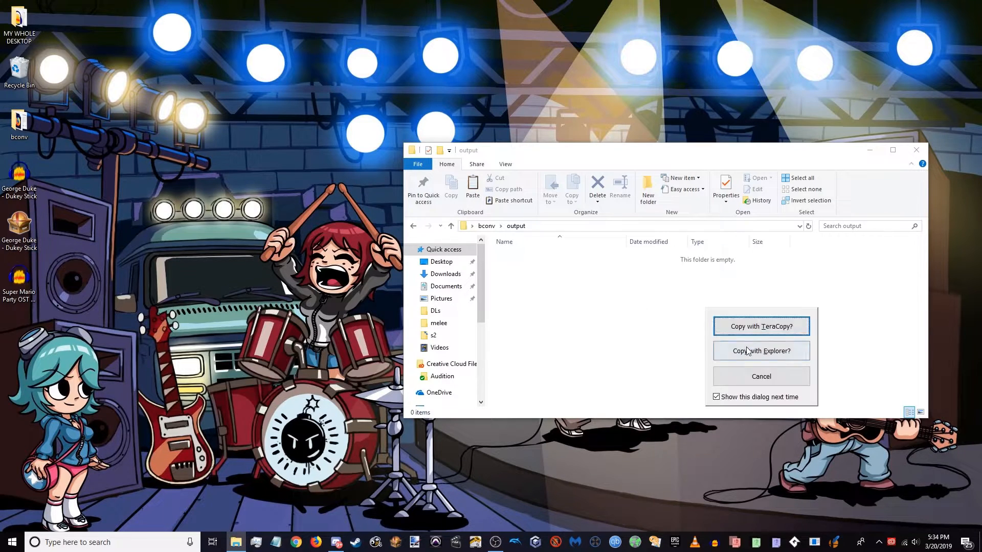
click(747, 346)
mouse_move(19, 231)
mouse_down()
mouse_move(53, 249)
mouse_move(194, 267)
mouse_move(4, 232)
mouse_up()
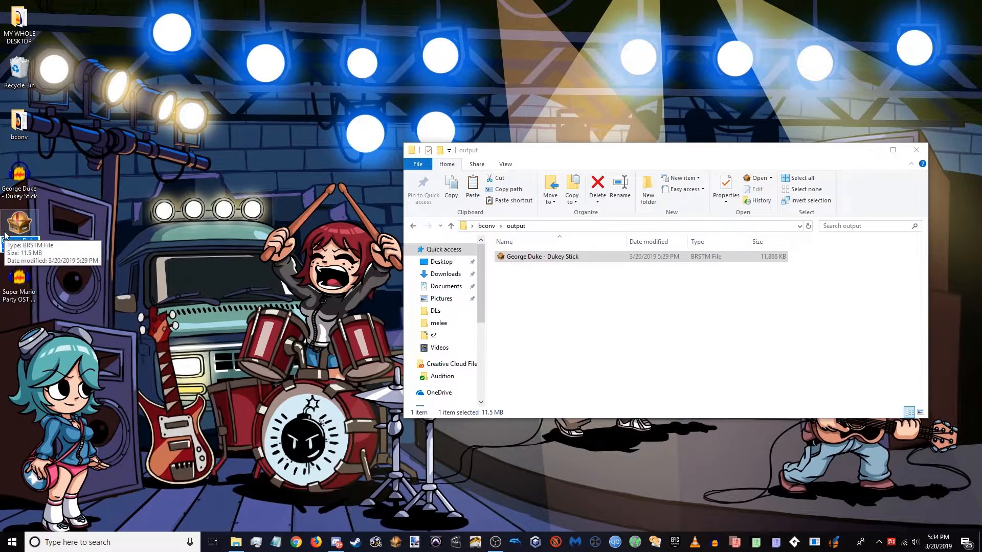
Rename the George Duke - Dukey Stick BRSTM copy in the output folder as X01
click(544, 251)
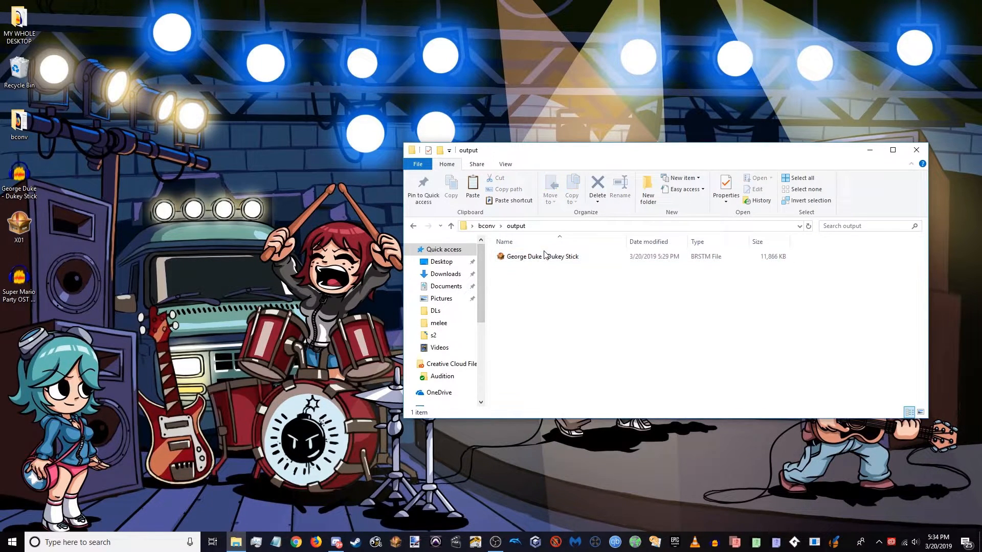
click(545, 254)
key(F2)
text(X01)
key(Return)
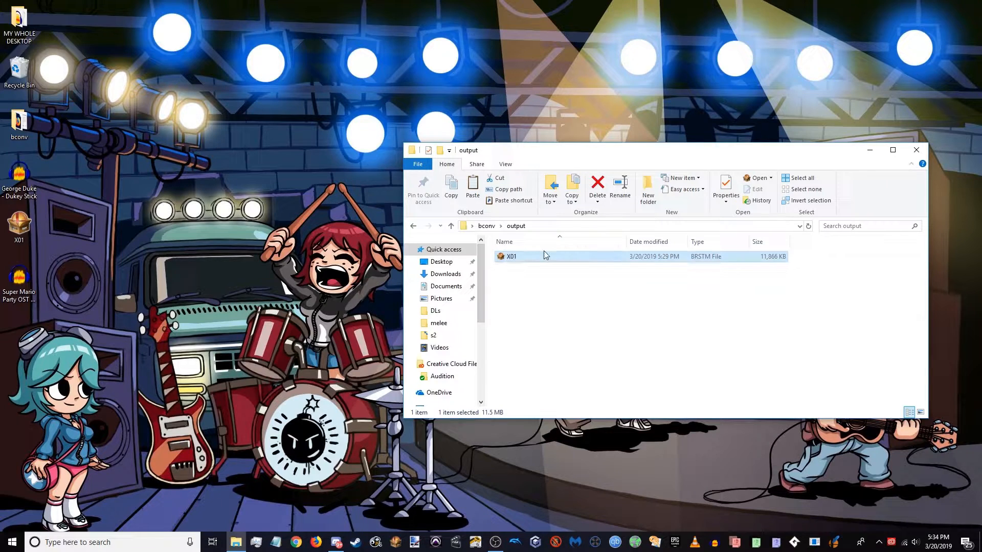
Try to move the desktop's X01 BRSTM into the output folder, skipping replacement of the existing file
drag(1, 220, 557, 353)
click(565, 371)
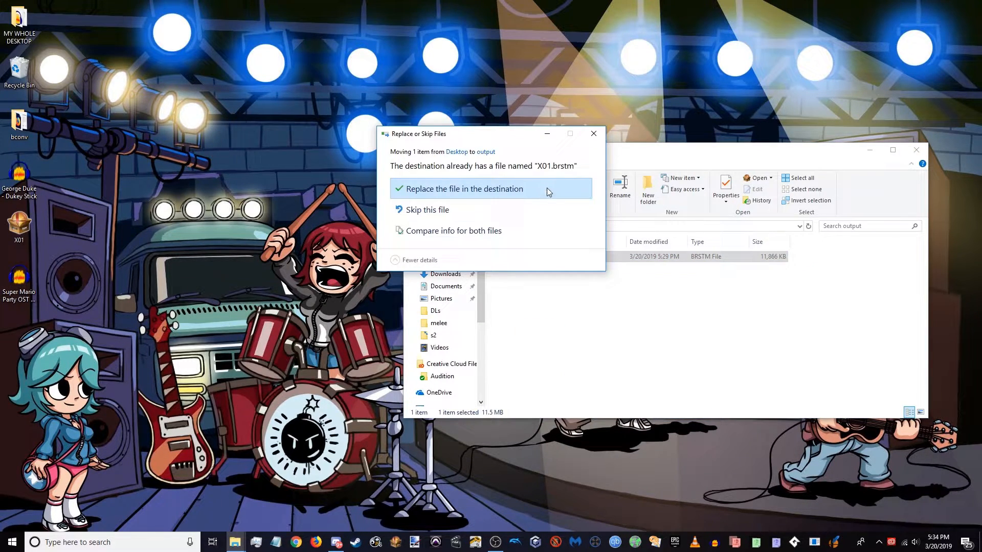
click(547, 207)
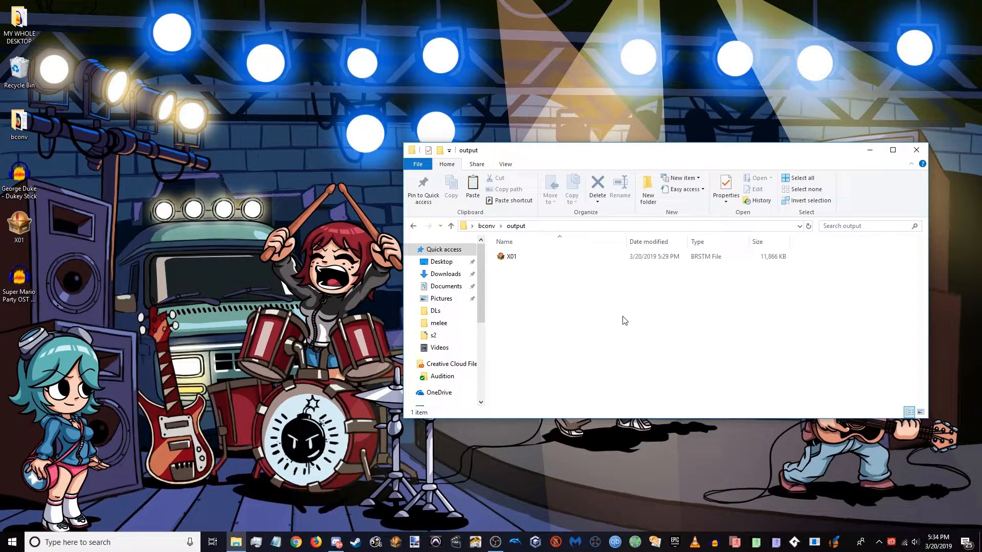
Delete X01 from the output folder and move the desktop's X01 BRSTM there in its place
click(557, 256)
key(Delete)
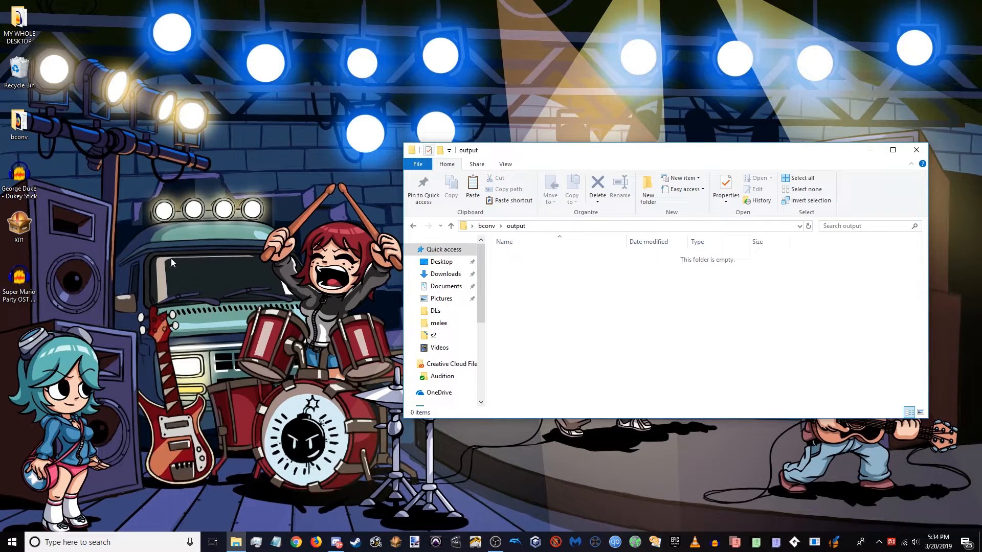
drag(25, 225, 562, 307)
click(655, 343)
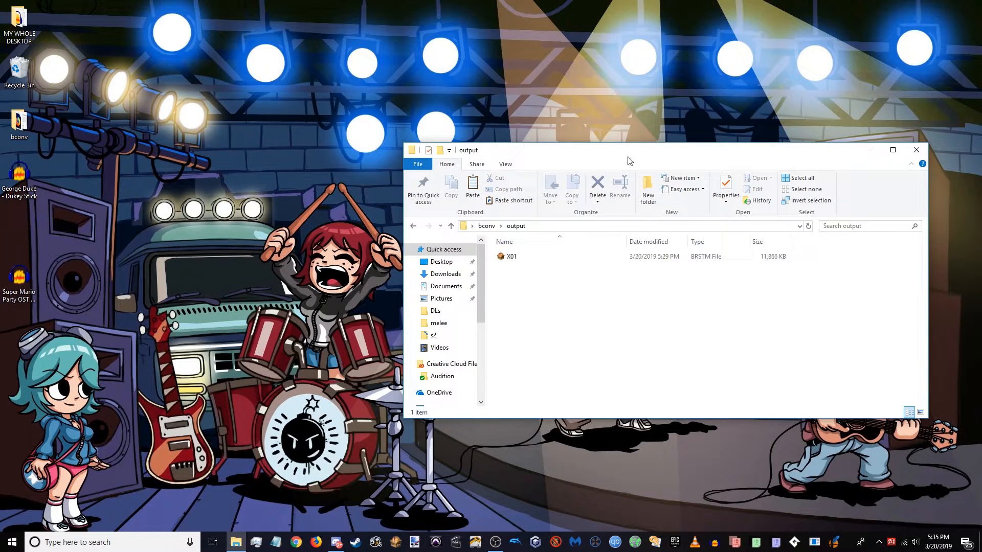
Close the output folder and delete the George Duke - Dukey Stick and Super Mario Party OST audio files from the desktop
drag(511, 153, 329, 107)
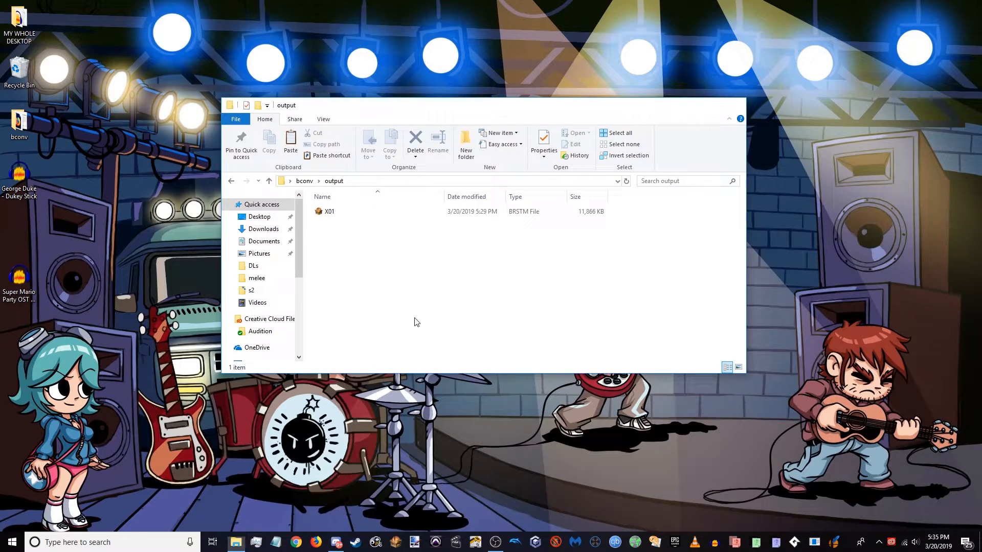
key(alt+F4)
drag(86, 201, 2, 346)
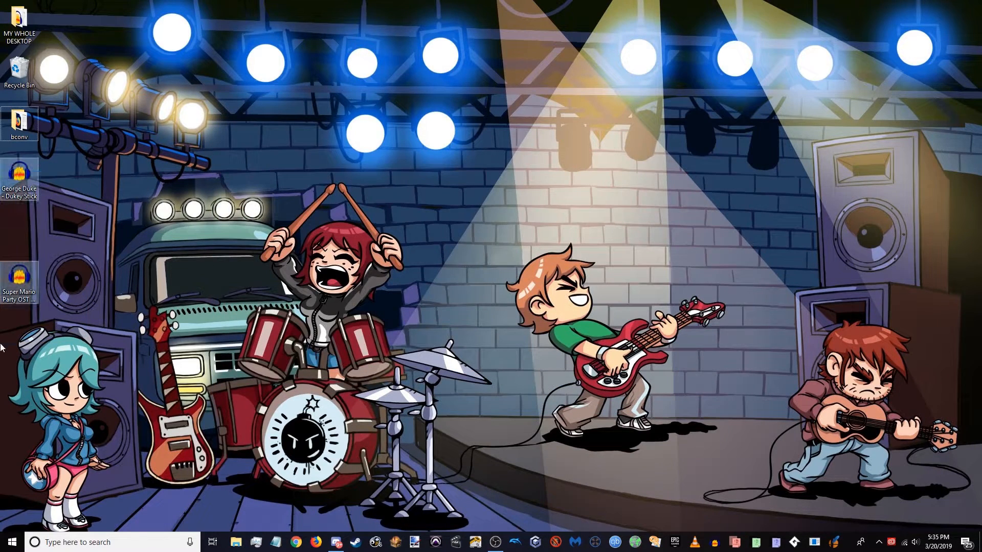
key(Delete)
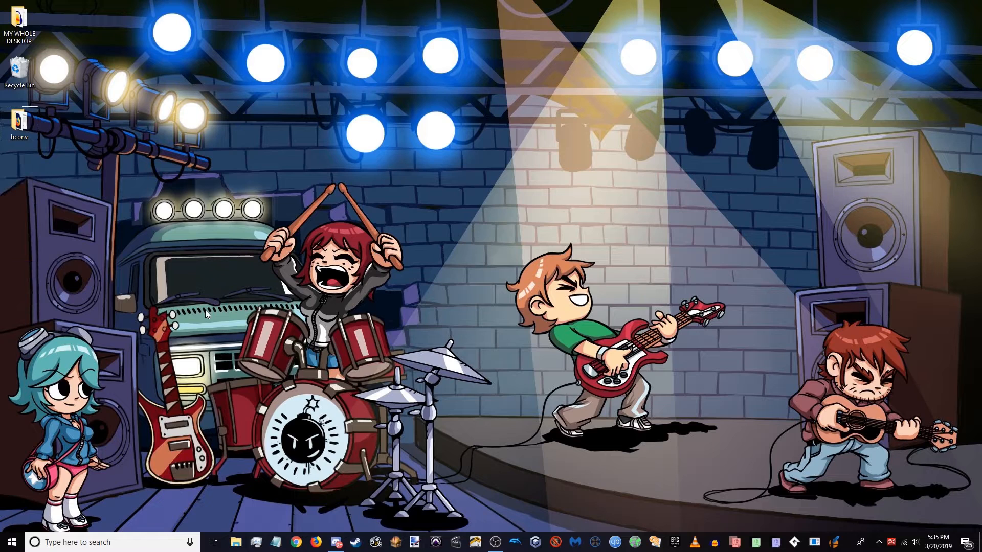